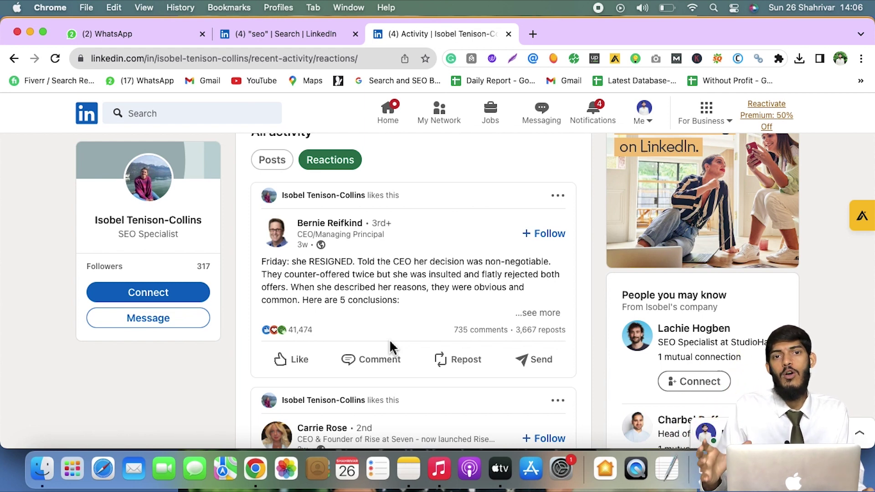
Scroll through the reactions feed, then go back to the SEO specialist's main profile page
scroll(390, 342, down, 5)
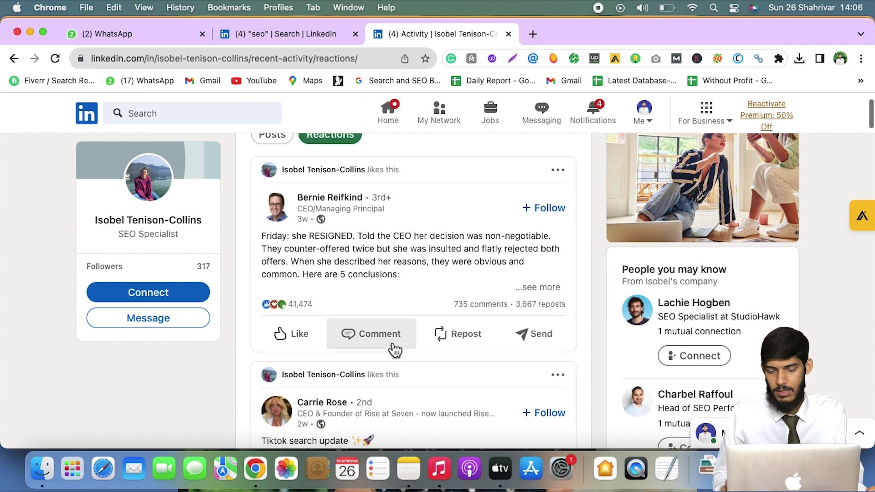
scroll(392, 347, down, 10)
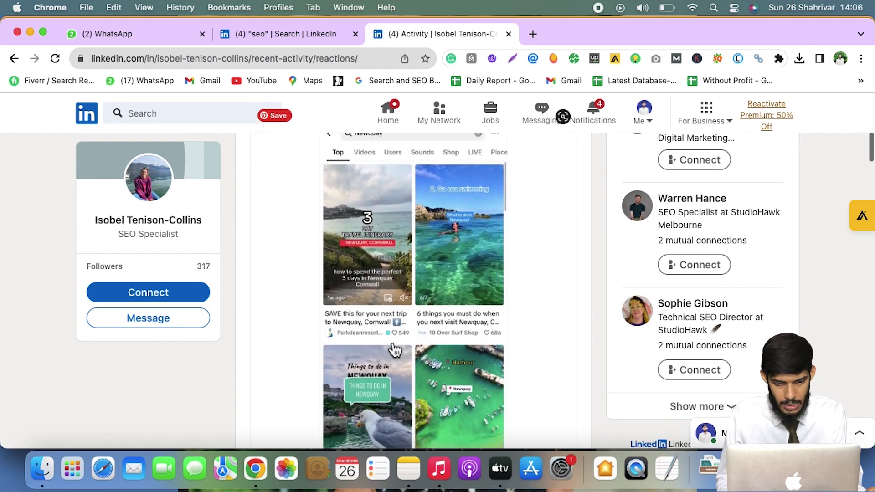
scroll(390, 343, down, 5)
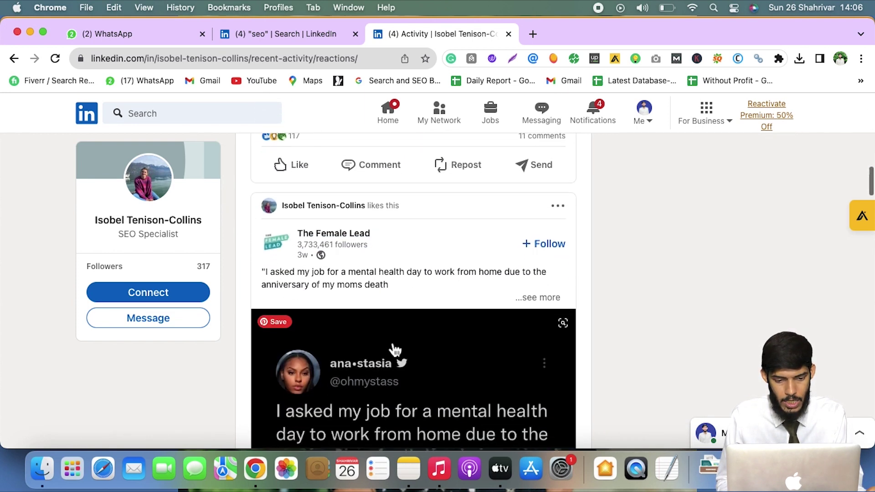
scroll(395, 350, up, 4)
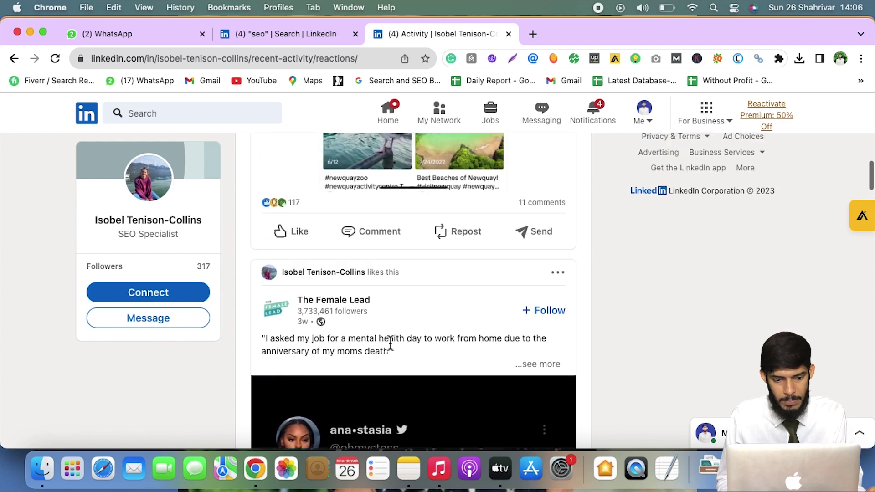
scroll(395, 350, down, 5)
scroll(395, 350, down, 10)
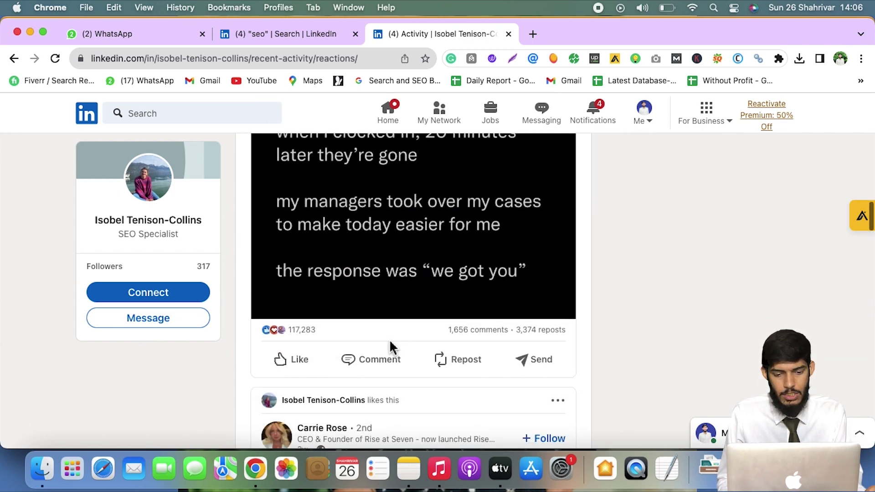
scroll(395, 350, up, 10)
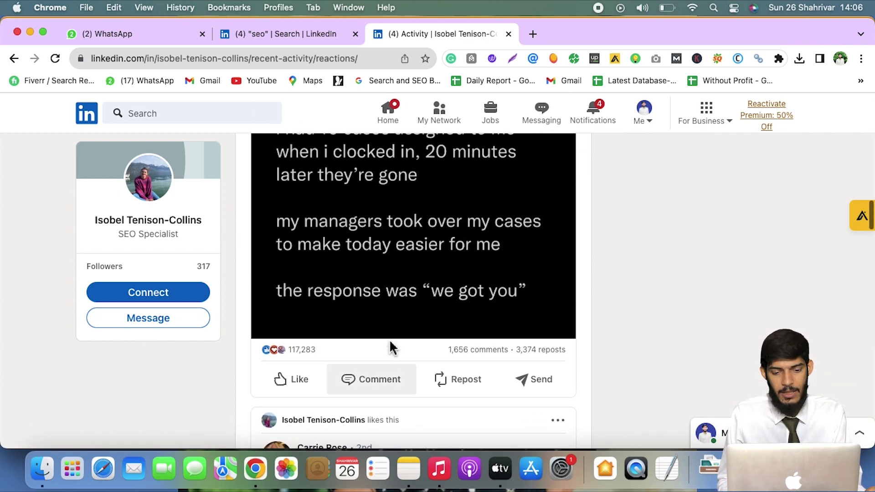
click(14, 60)
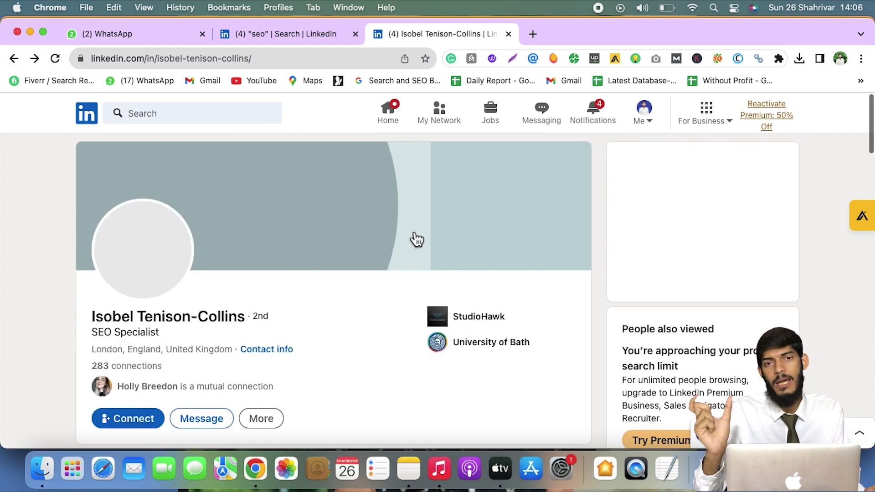
Review the profile through its experience, skills and interests sections
scroll(404, 328, down, 7)
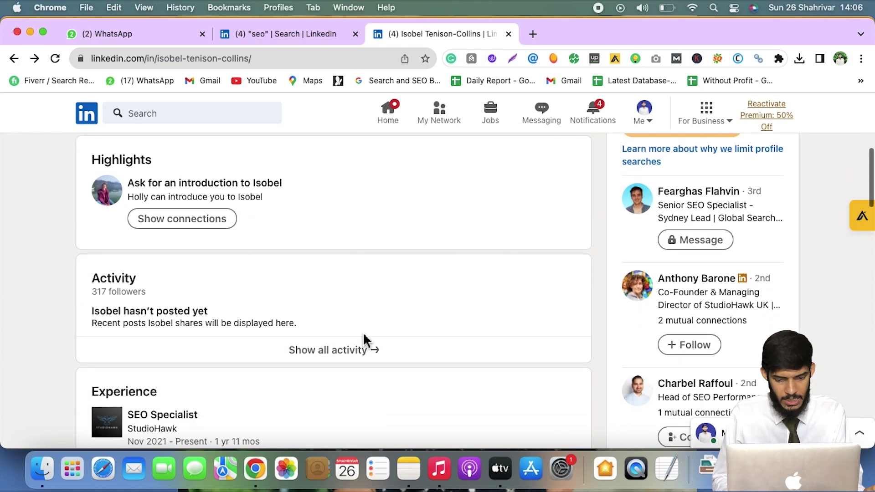
scroll(365, 339, down, 9)
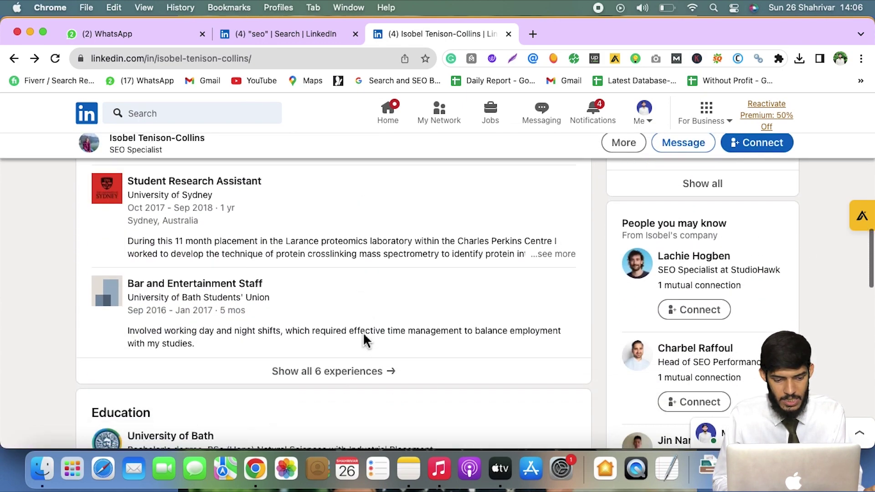
scroll(364, 340, down, 10)
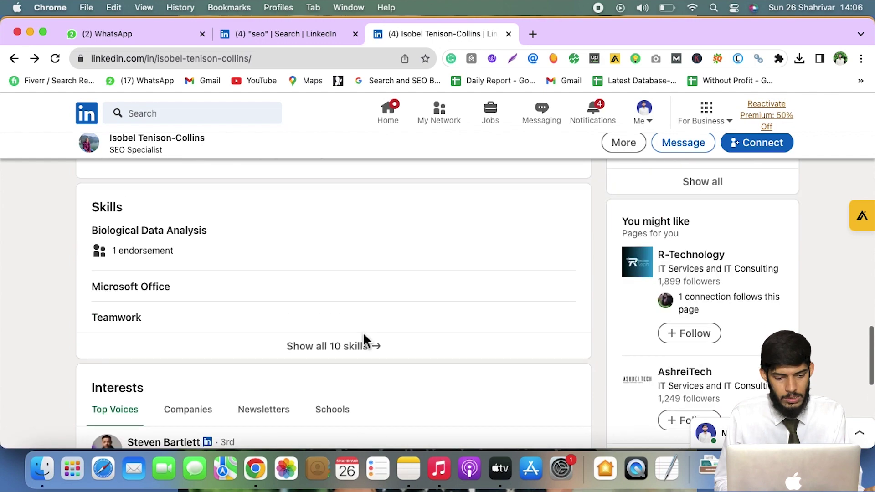
scroll(364, 340, up, 20)
scroll(360, 339, down, 5)
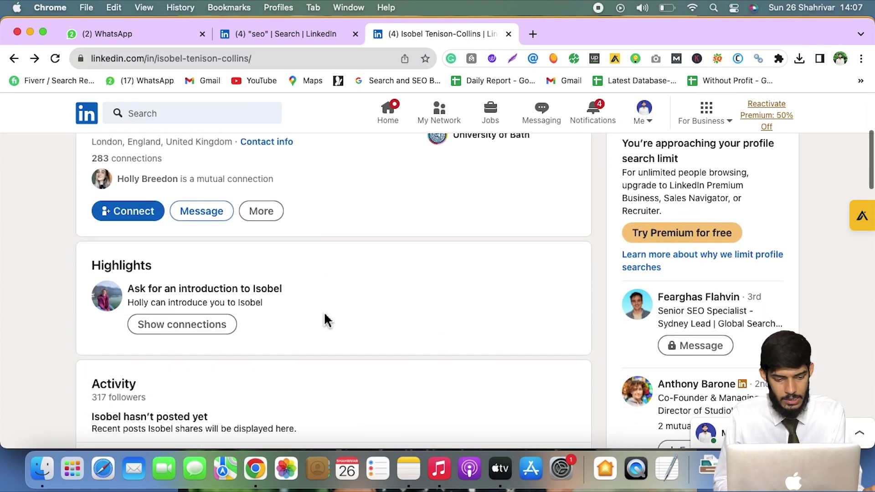
scroll(327, 320, down, 6)
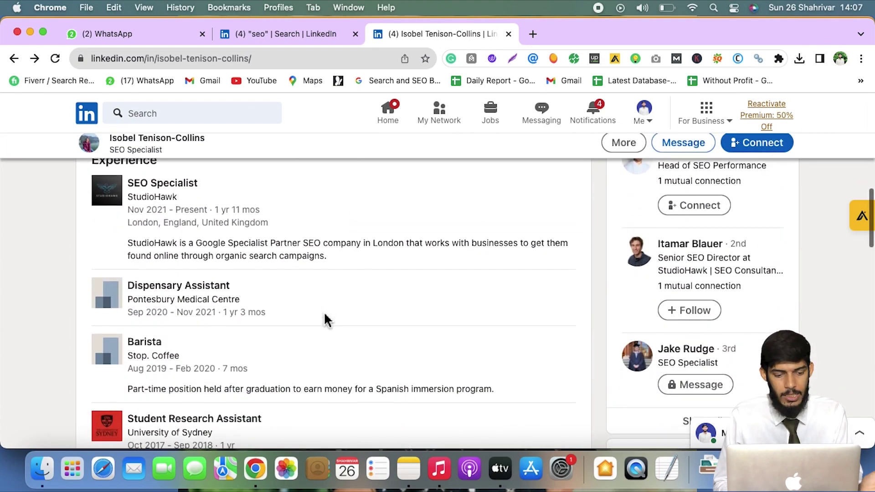
scroll(327, 320, down, 4)
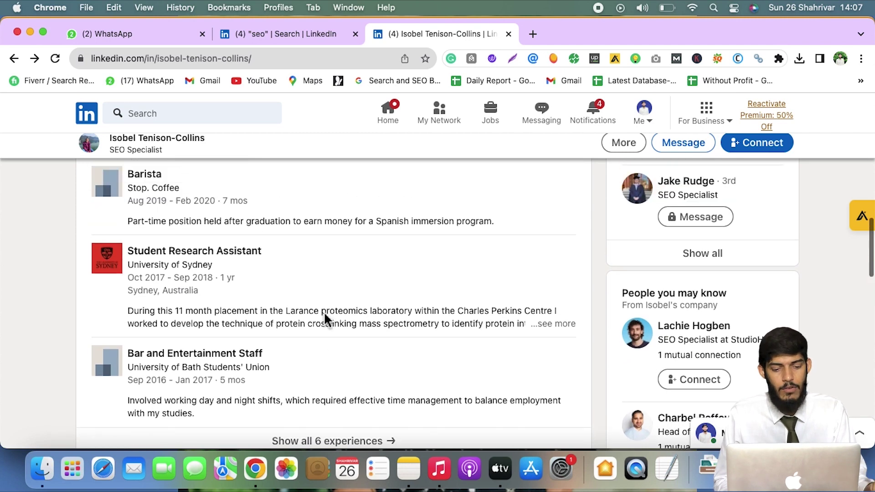
scroll(325, 319, up, 20)
scroll(319, 318, down, 3)
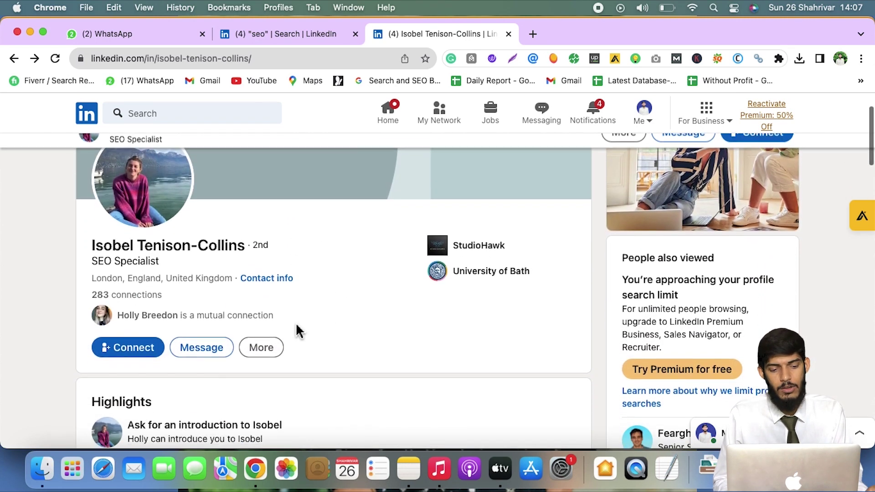
scroll(296, 331, down, 2)
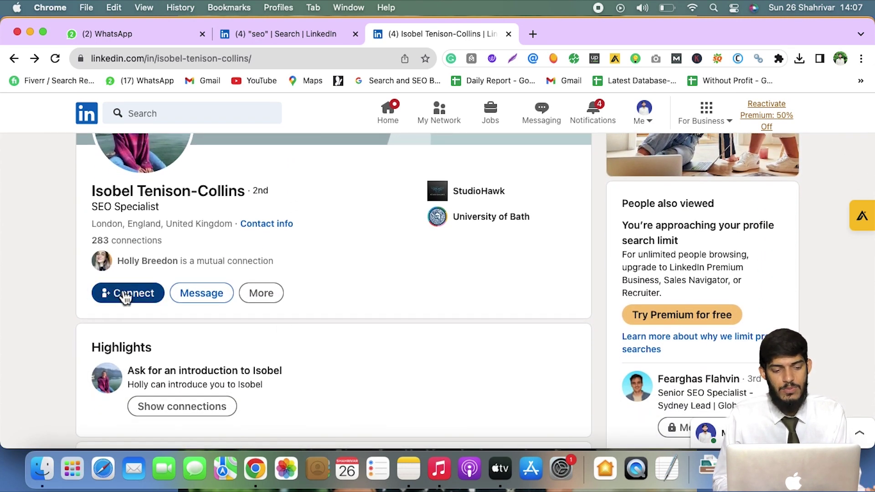
Start a connection request with a note that greets the specialist by name and is signed with your name
click(124, 294)
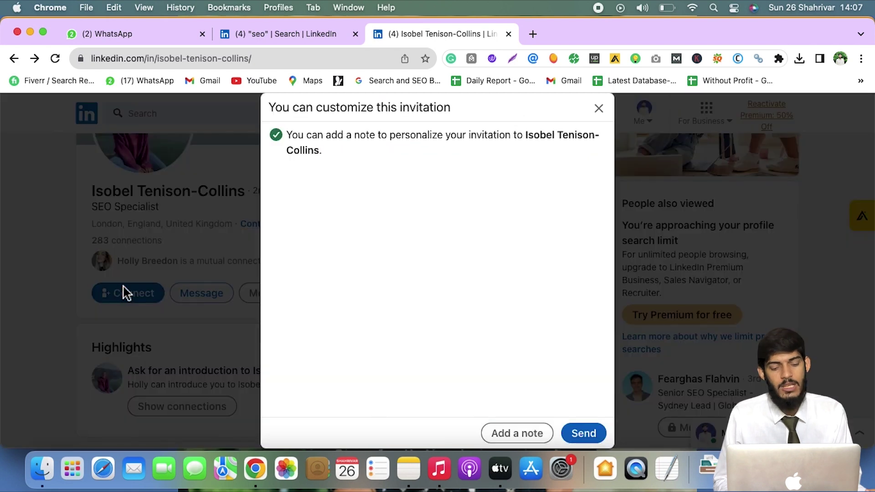
click(496, 437)
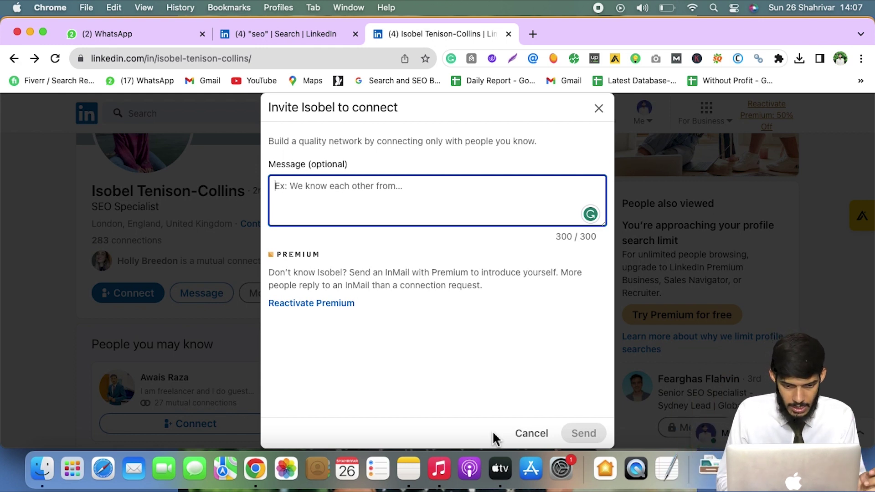
text(Hi )
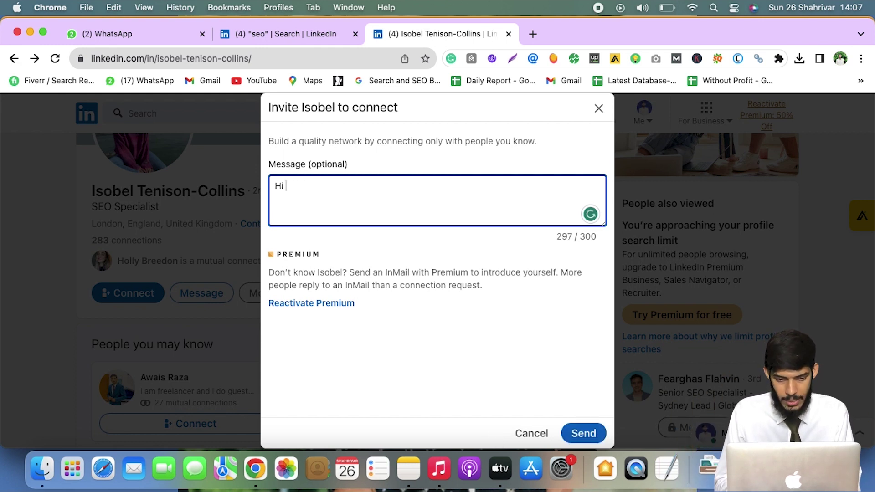
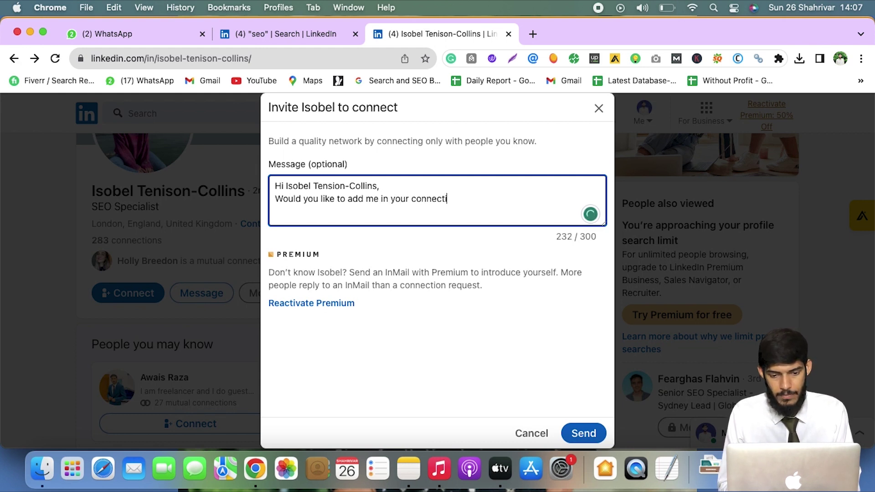
text(.  Cheers)
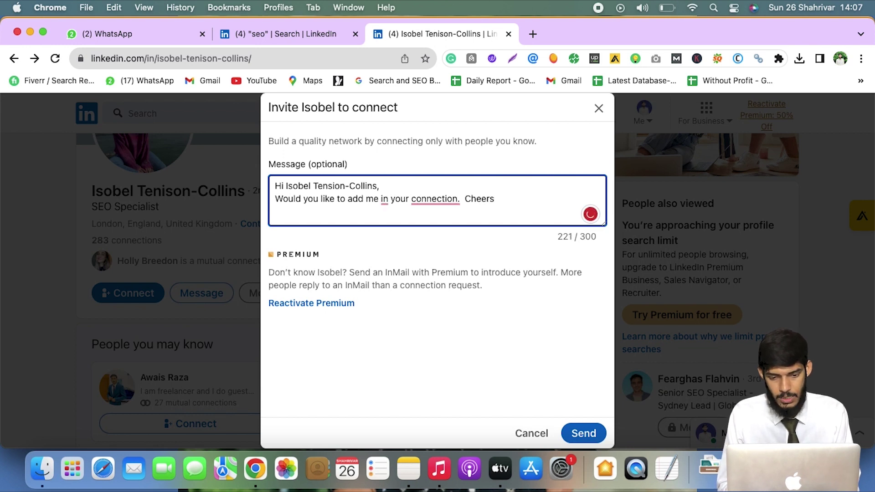
key(Return)
text(ARs)
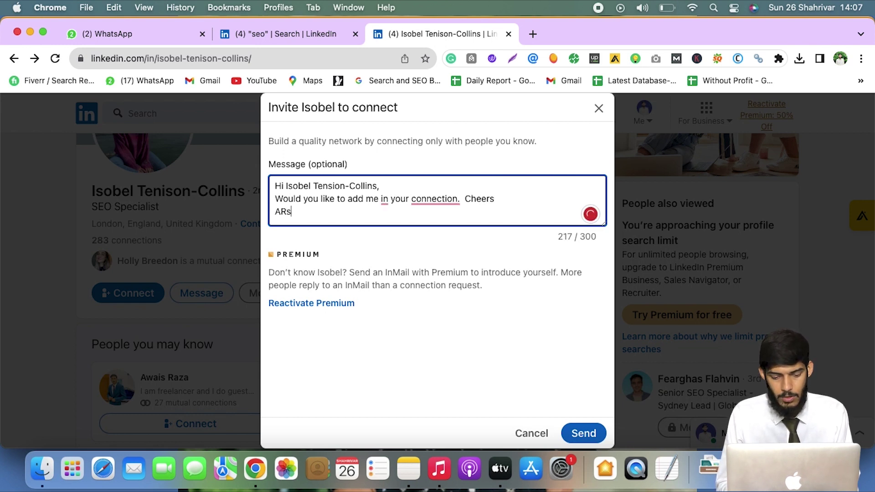
text(slan)
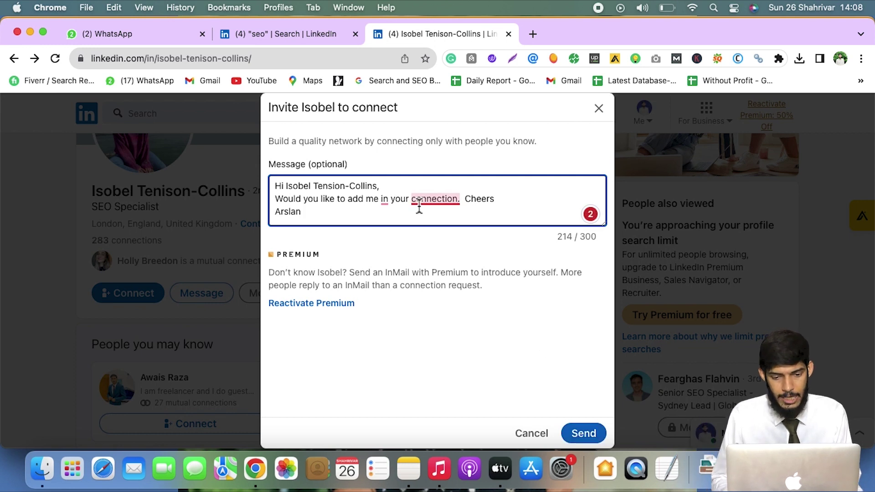
Turn the full stop after 'connection' into a question mark and send the invitation
mouse_move(429, 207)
click(438, 236)
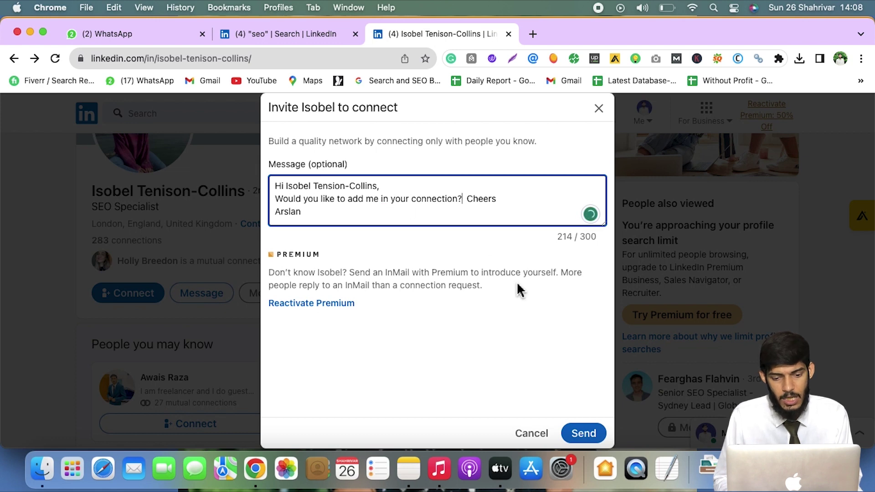
click(585, 433)
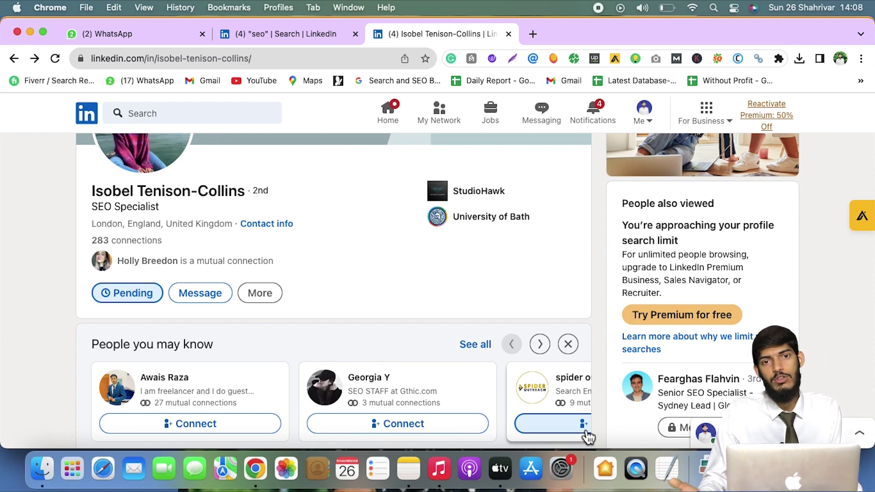
scroll(472, 353, up, 1)
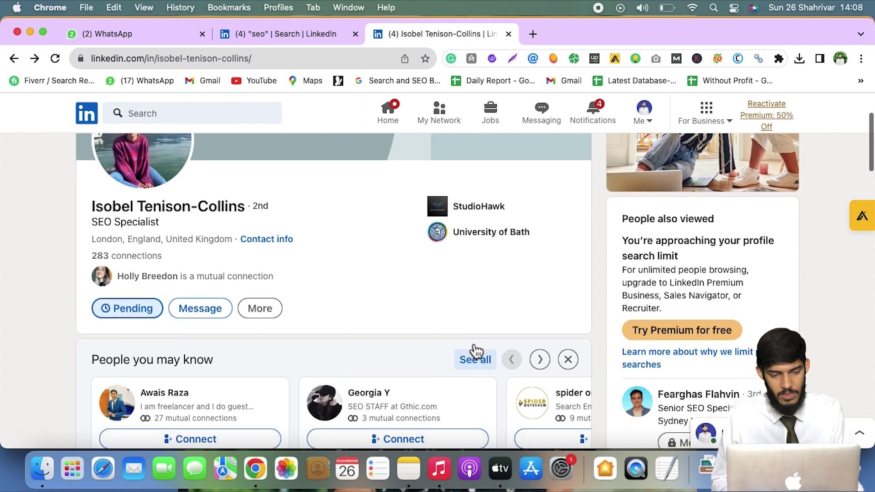
scroll(433, 338, down, 3)
scroll(318, 281, up, 4)
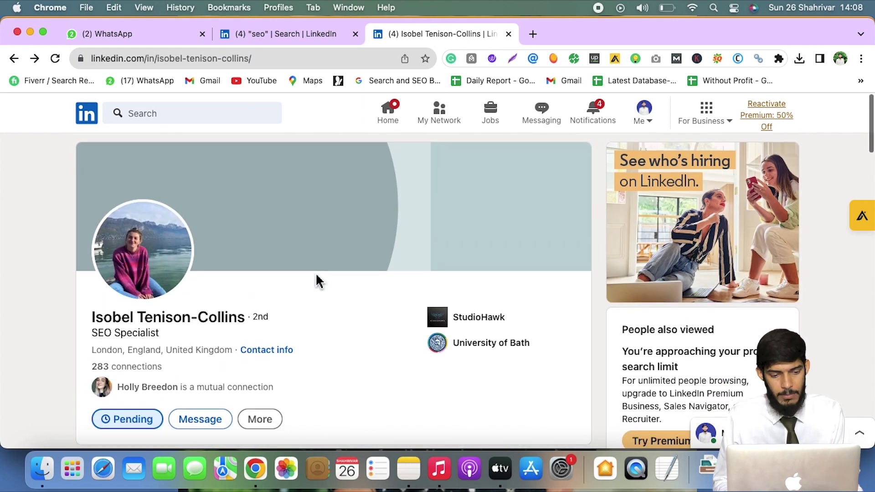
scroll(223, 310, down, 1)
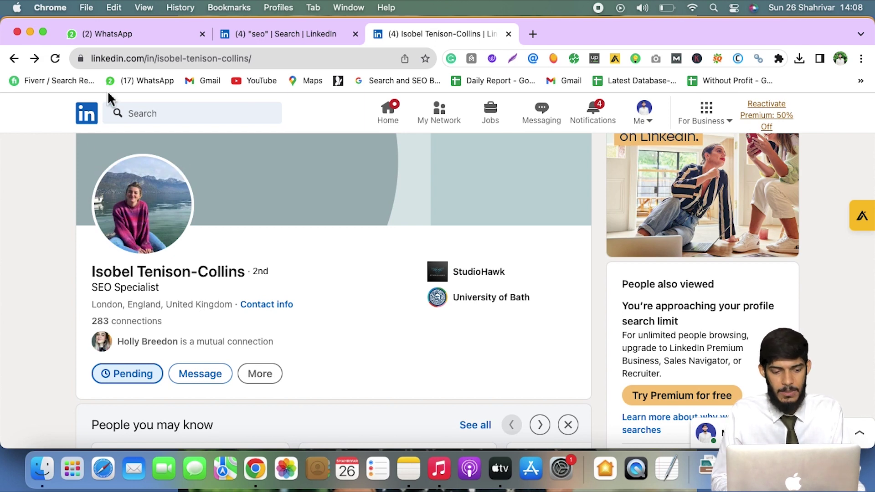
click(14, 58)
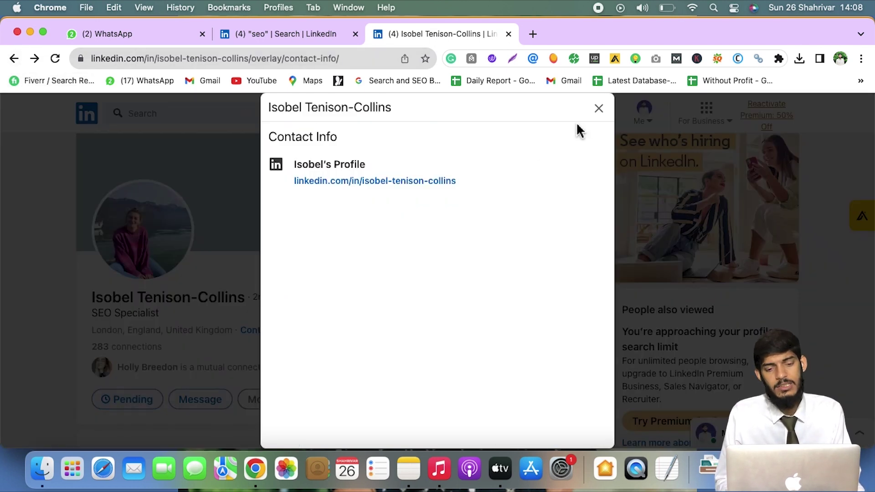
click(14, 58)
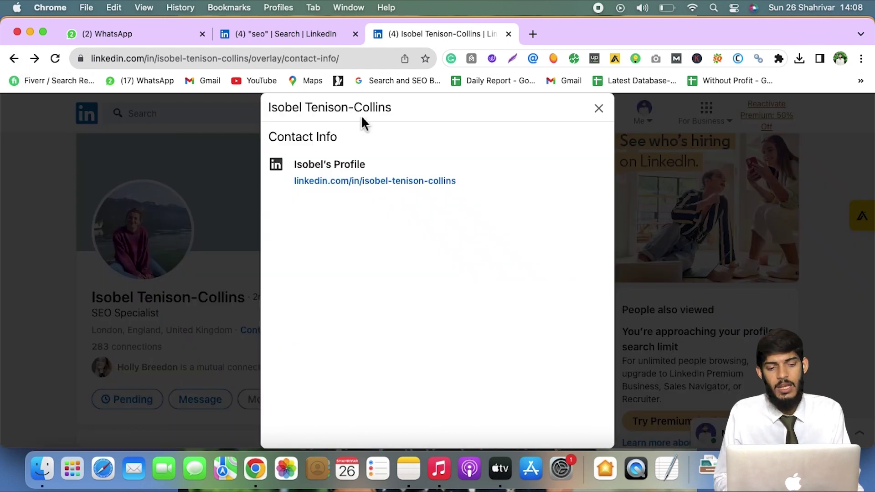
click(599, 114)
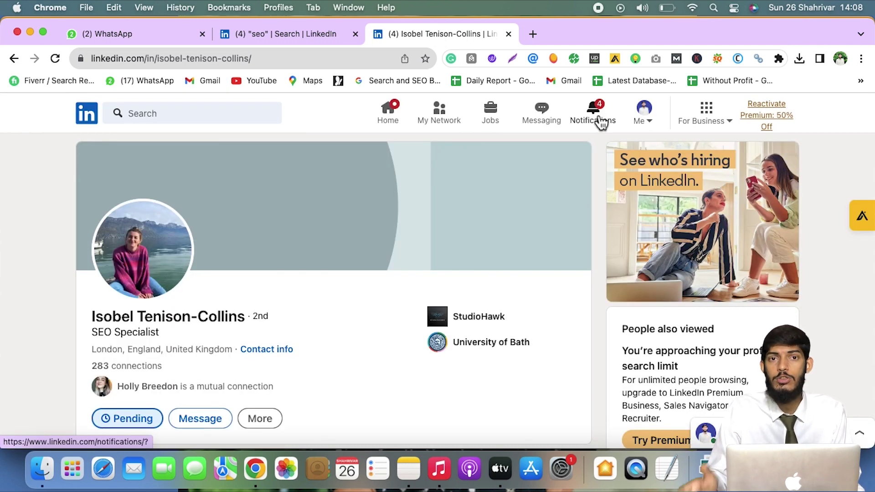
Search LinkedIn for the keyword 'creator'
click(258, 113)
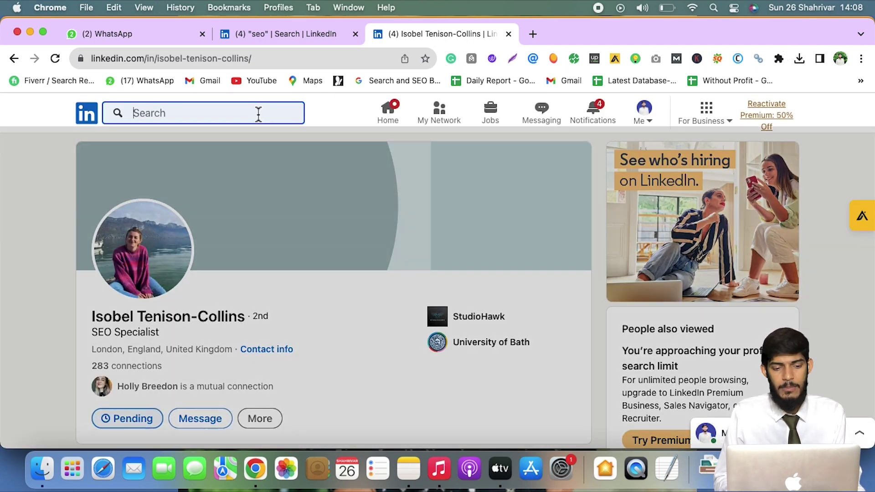
text(cre)
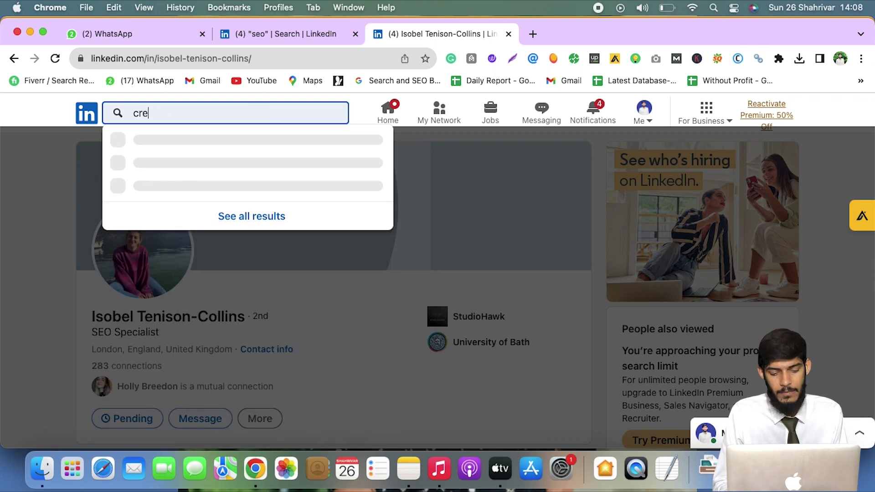
text(ator)
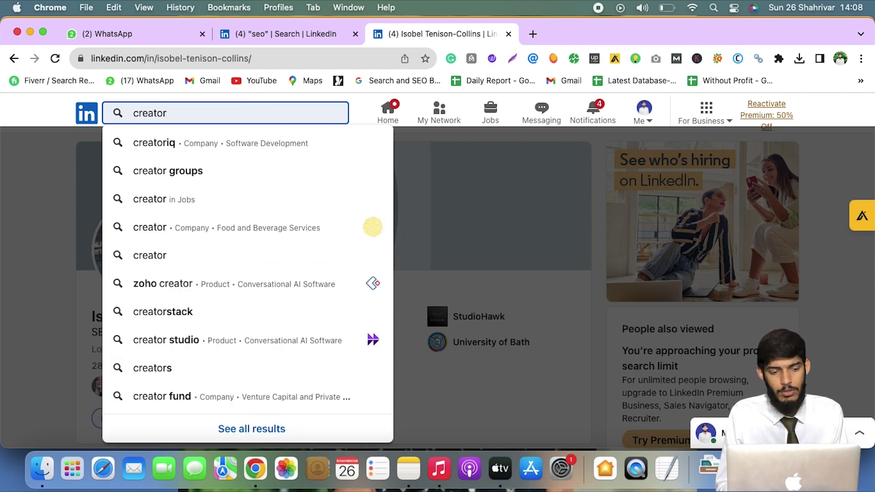
key(Return)
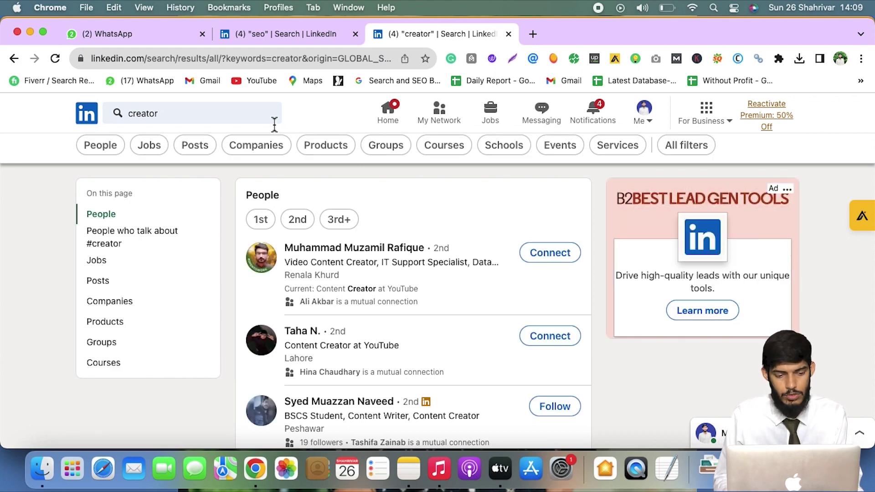
Filter the 'creator' results to People and scroll the list
click(100, 146)
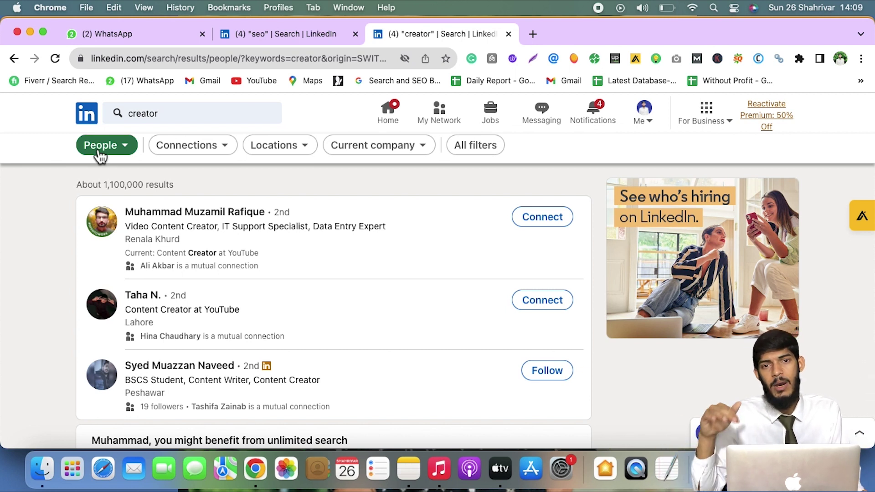
scroll(101, 156, down, 1)
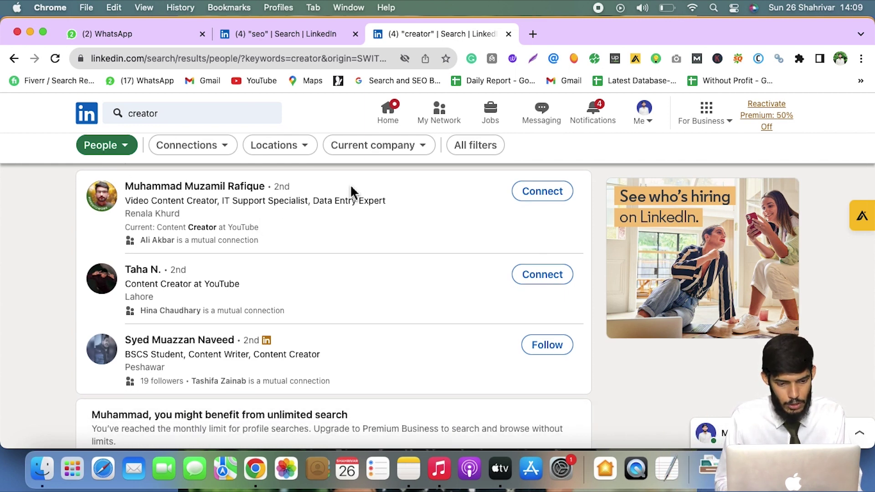
Apply a United States location filter to the creator people results and scan the list
click(297, 151)
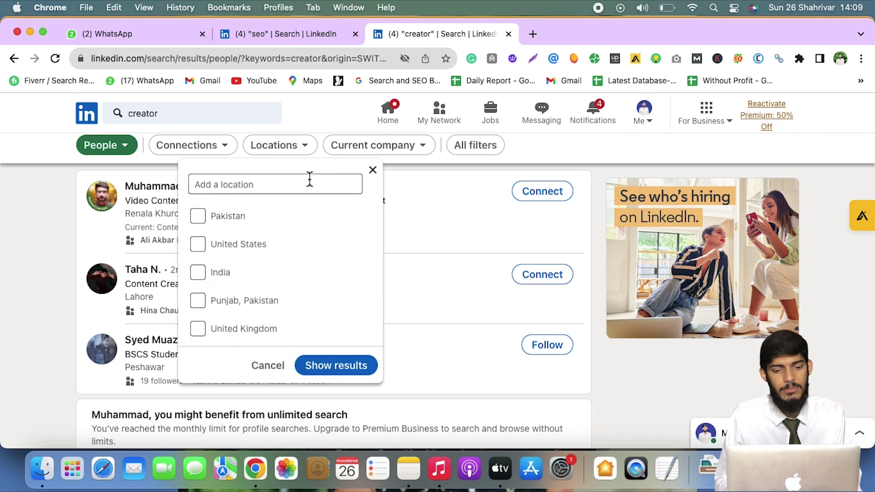
text(united)
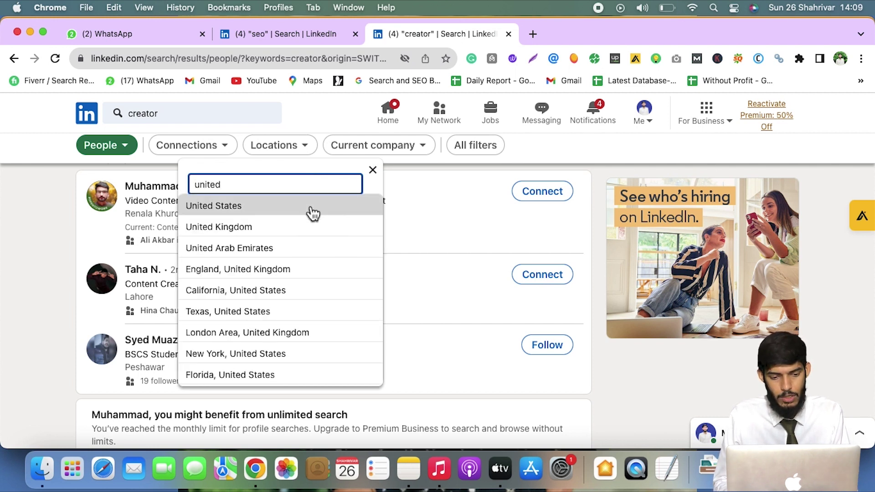
click(310, 209)
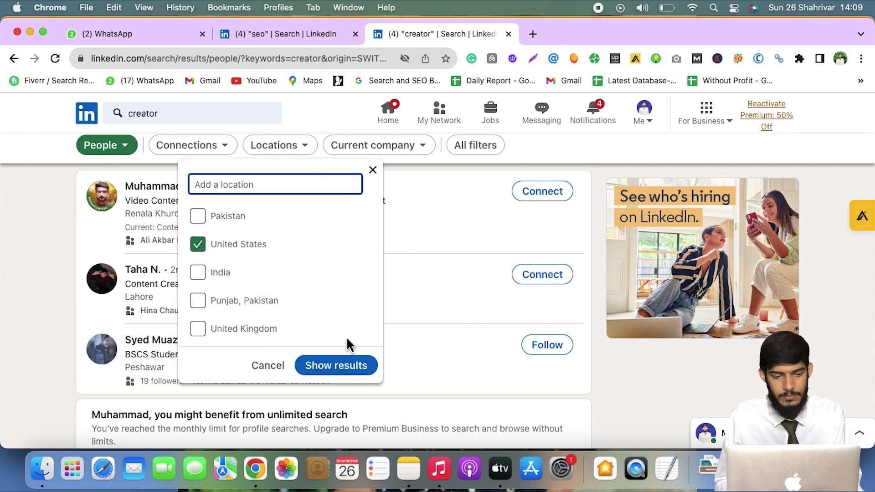
click(336, 366)
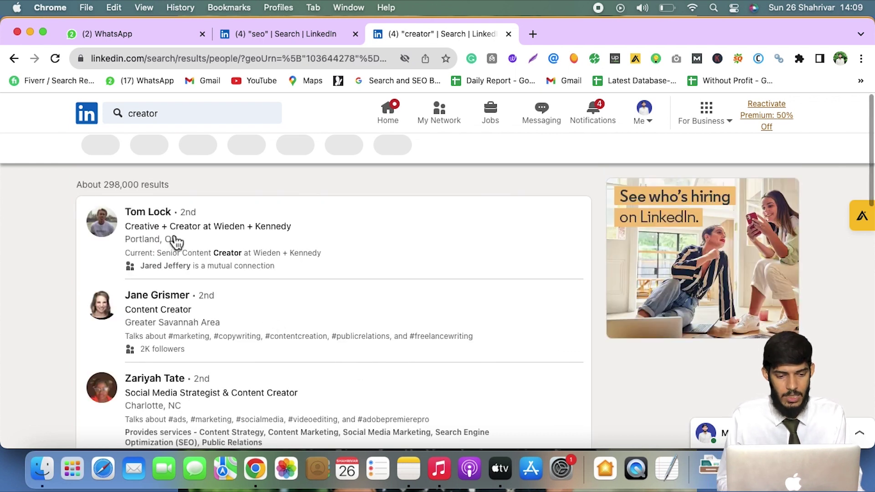
scroll(176, 273, down, 1)
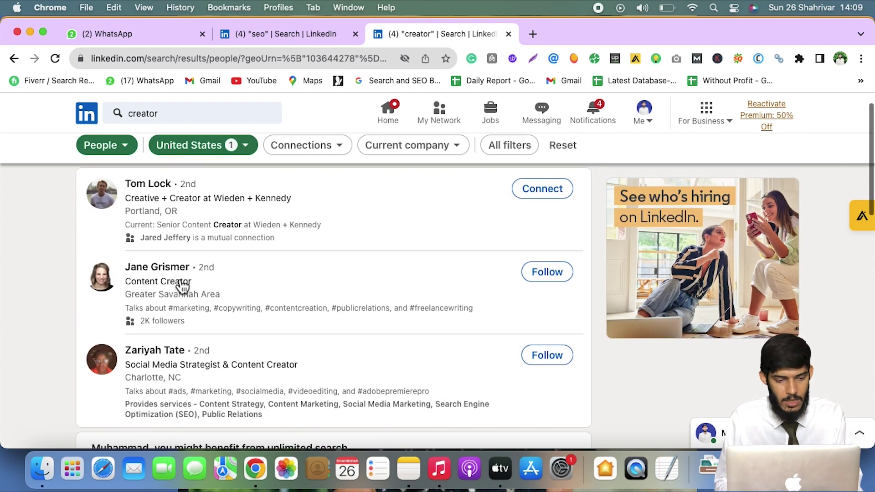
scroll(157, 296, down, 1)
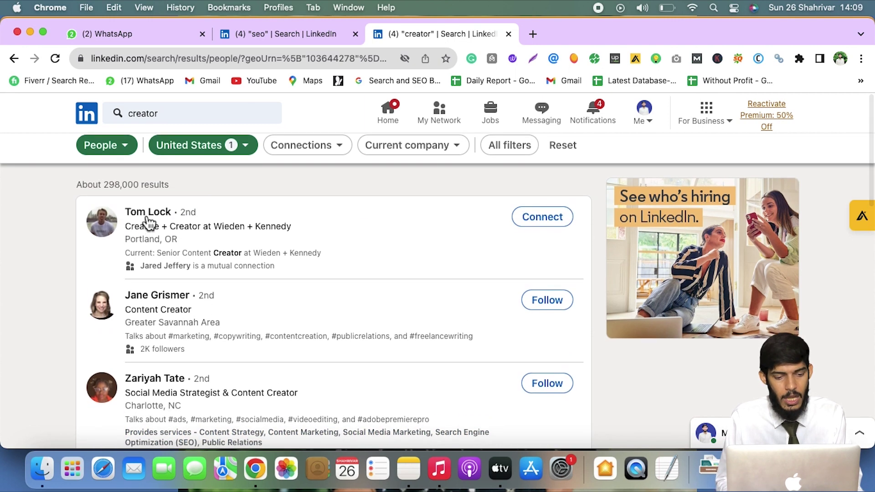
right_click(148, 220)
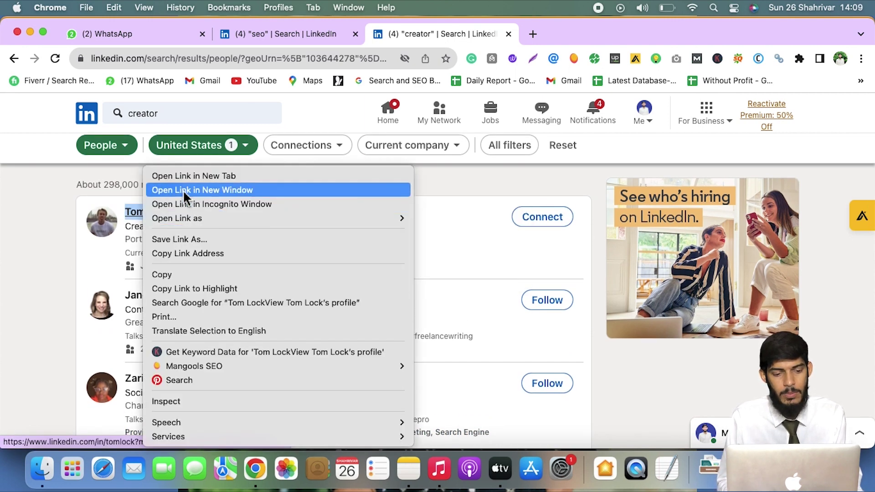
Open the first result's profile in a new tab and select its 'Creative + Creator at Wieden + Kennedy' headline
click(183, 178)
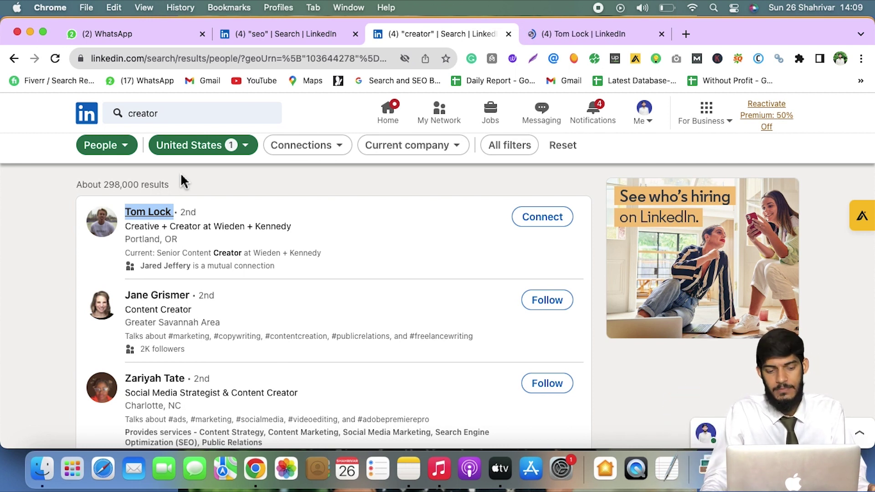
click(549, 35)
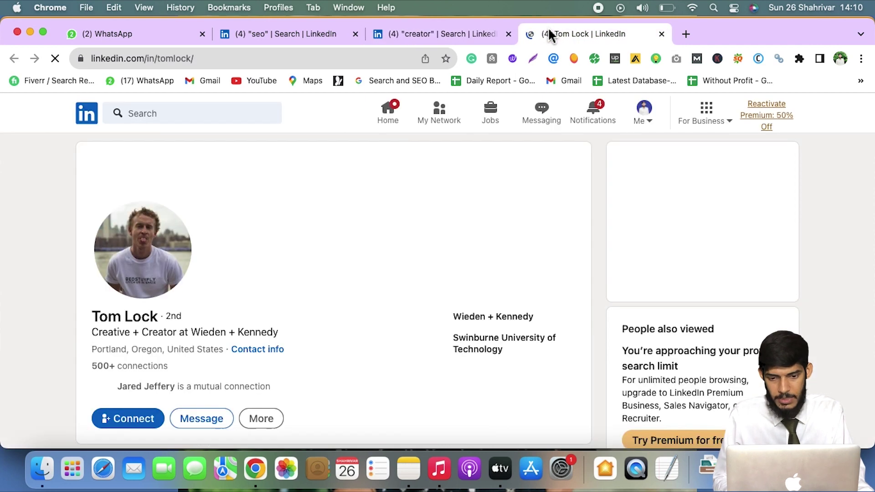
scroll(472, 182, down, 2)
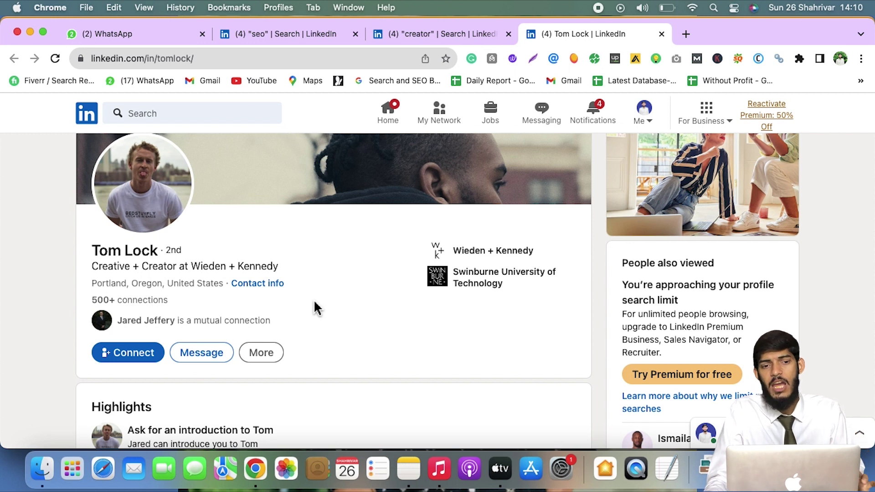
drag(279, 266, 93, 271)
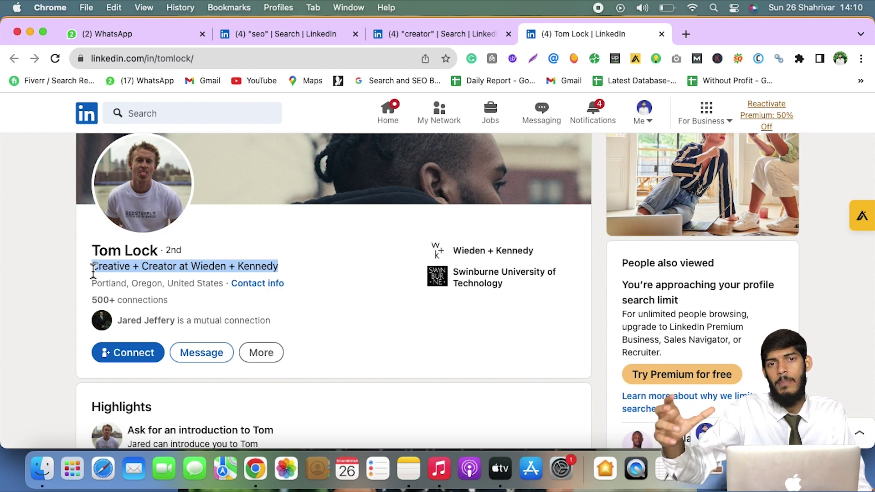
scroll(93, 272, down, 3)
scroll(94, 272, down, 3)
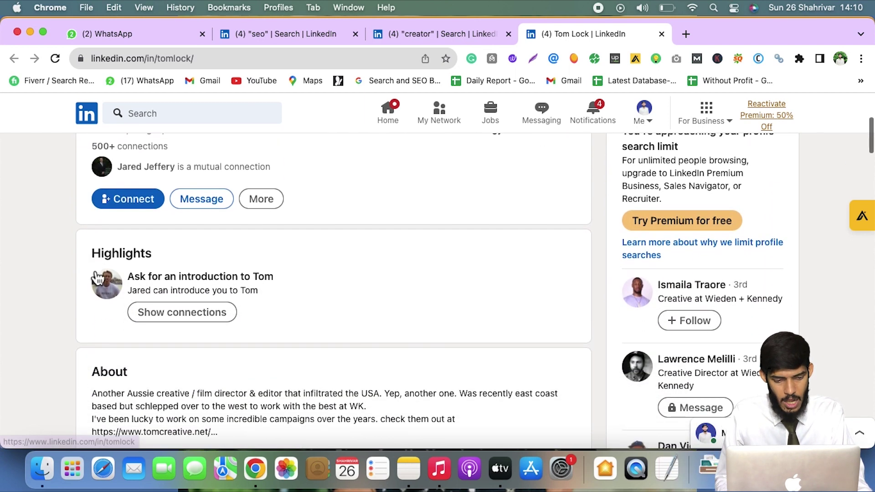
scroll(97, 279, up, 2)
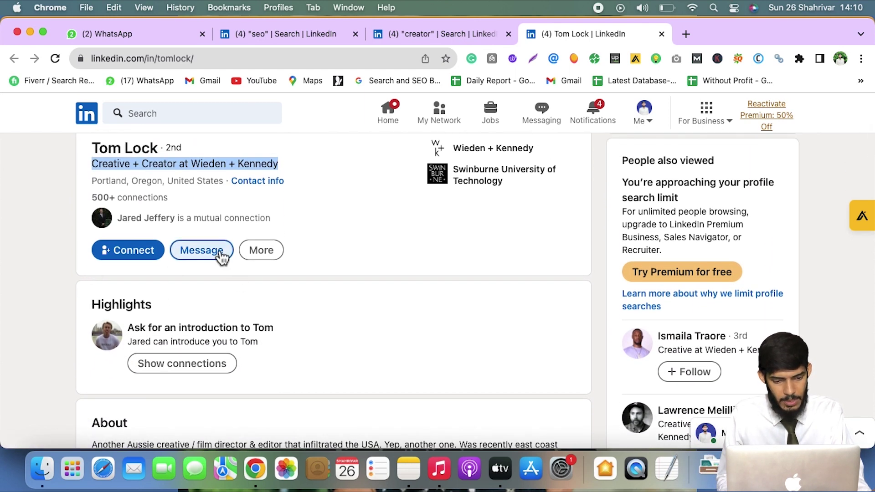
Dismiss the premium messaging prompt and start a connection invitation with a note
click(222, 256)
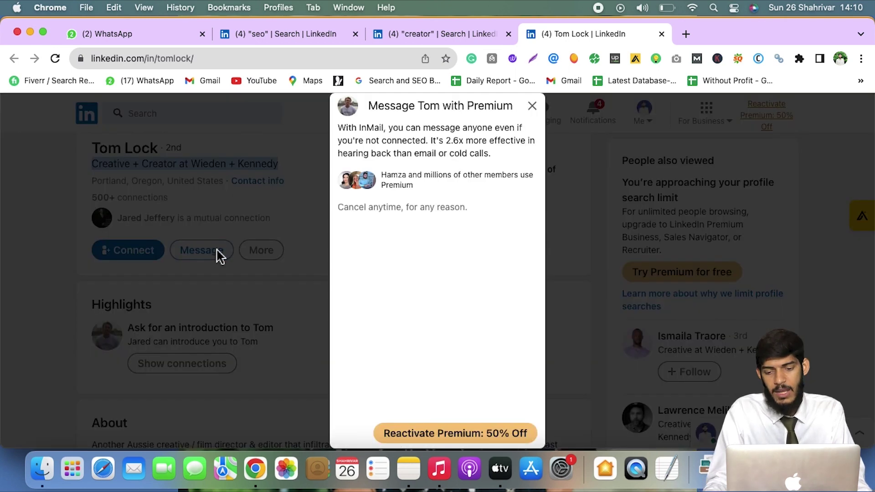
click(531, 106)
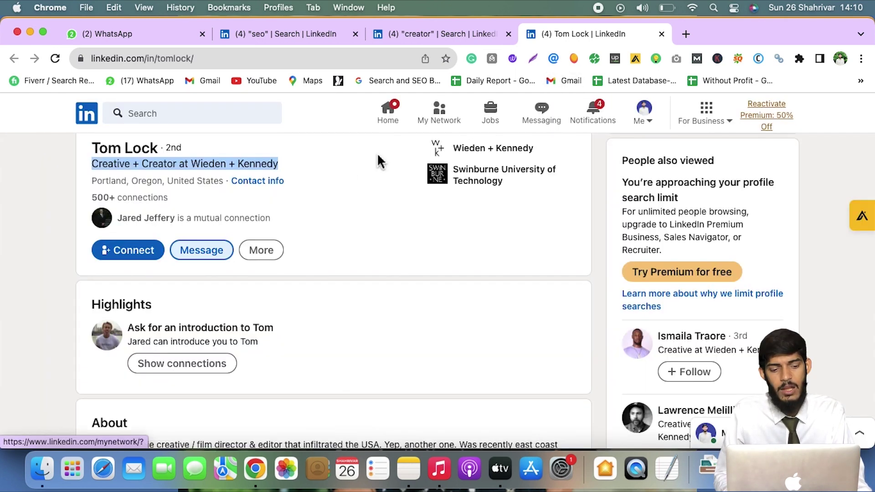
click(162, 259)
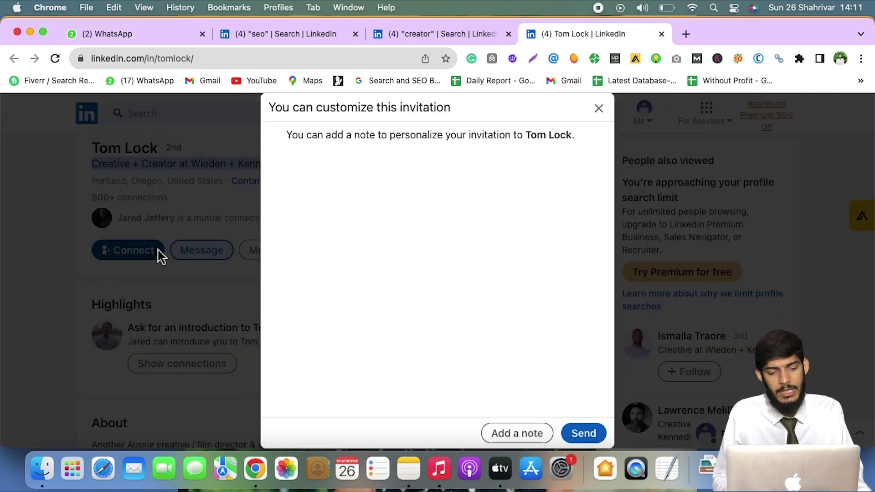
click(541, 434)
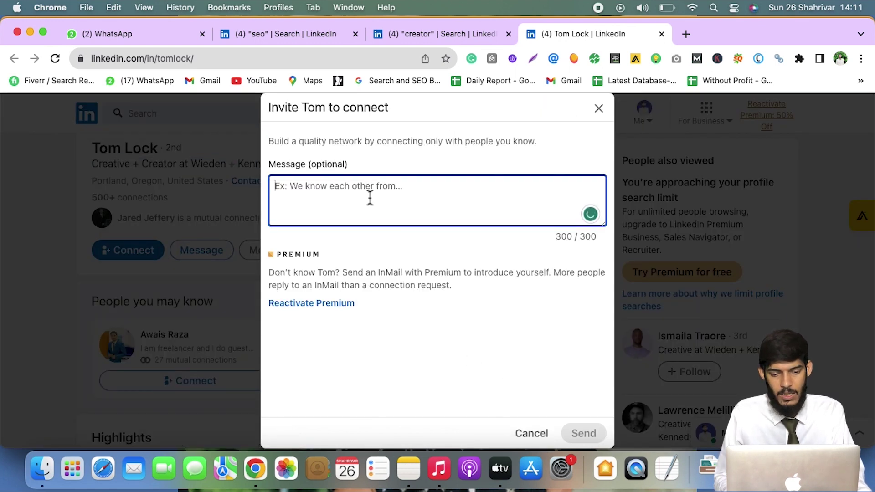
Write a note greeting the creator, 'Would you like to add me in your Connection. Cheers', signed, and send it
text(Hi)
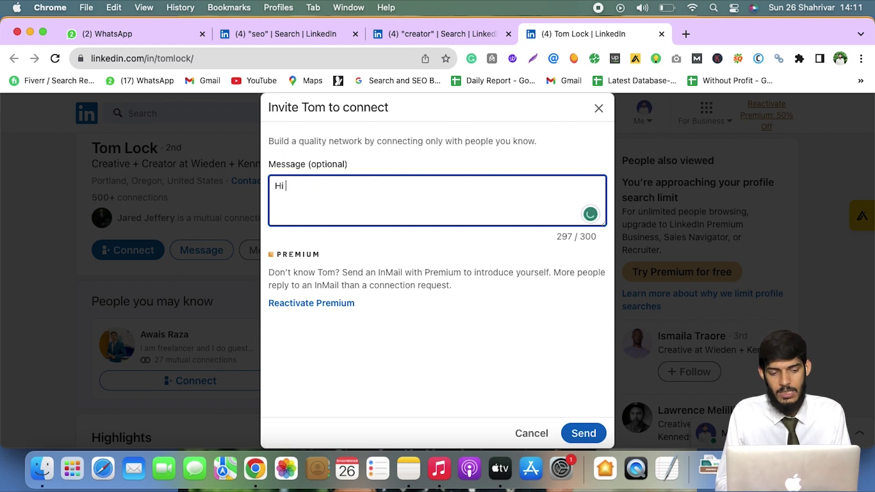
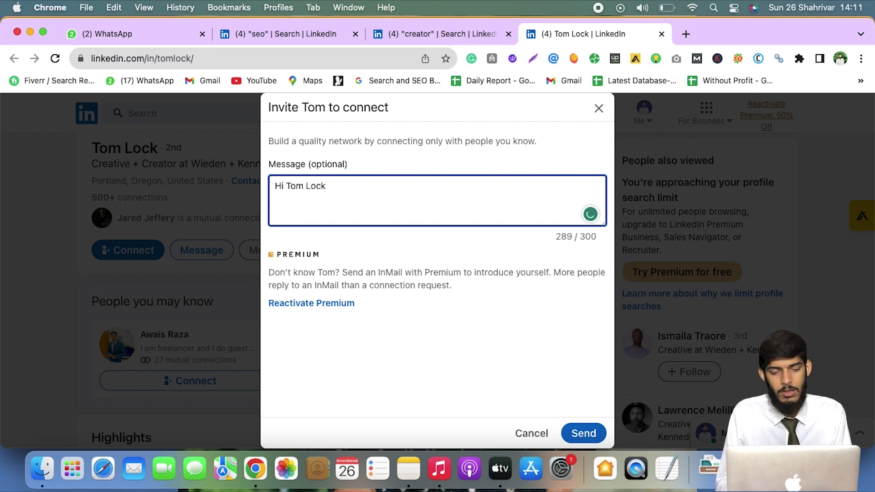
text(,)
key(Return)
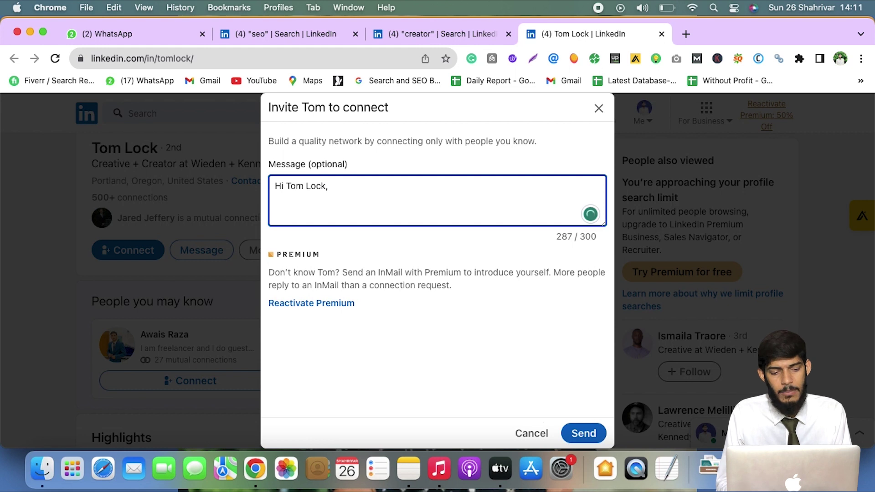
text(Would you)
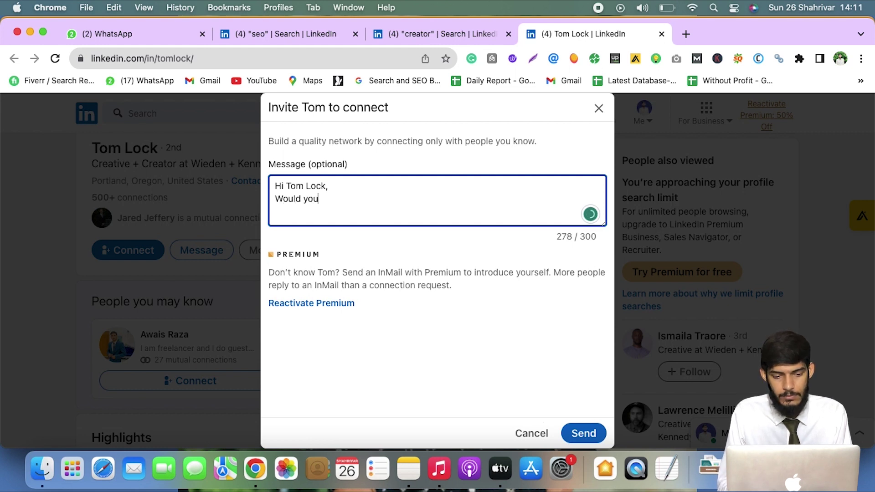
text( like to a)
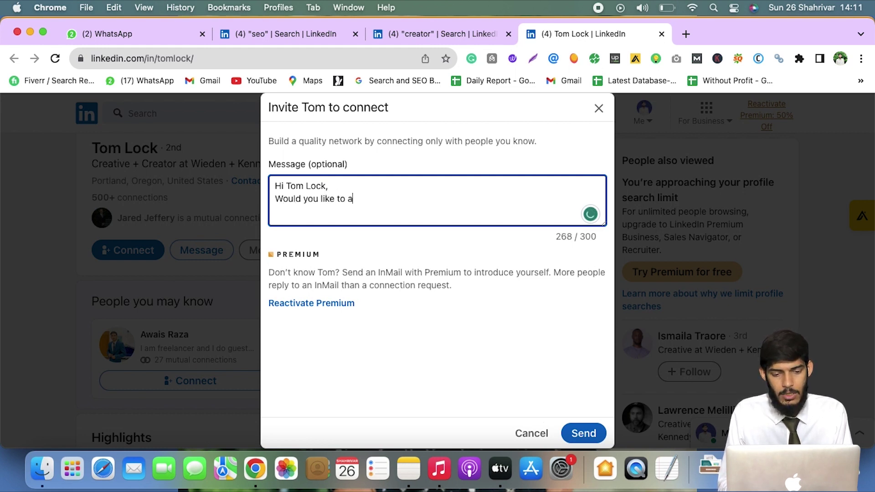
text(dd me in yo)
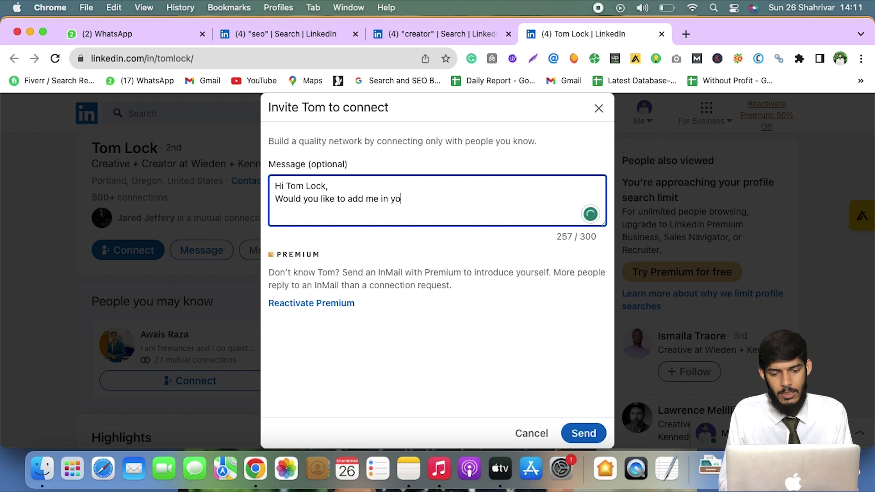
text(ur Conne)
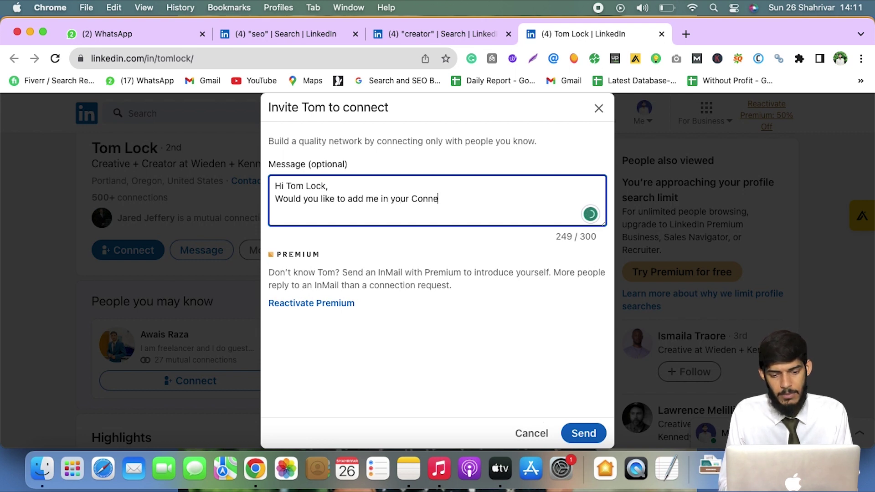
text(ction)
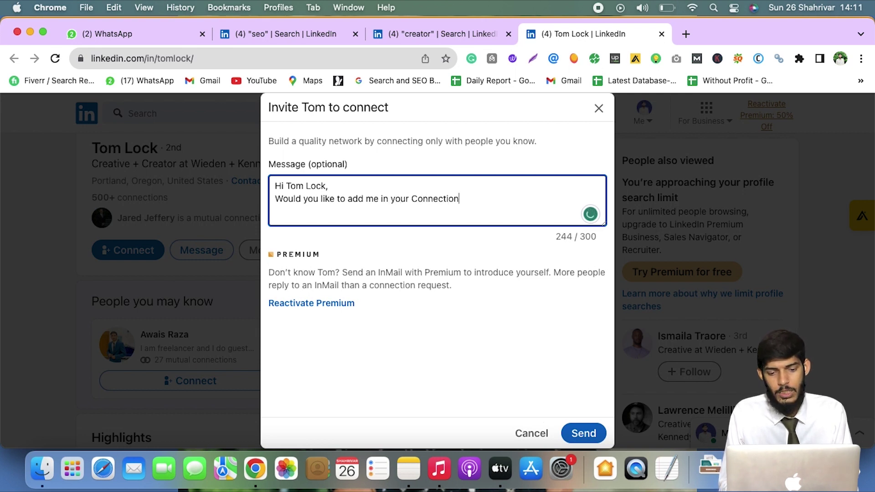
text(. Cheers)
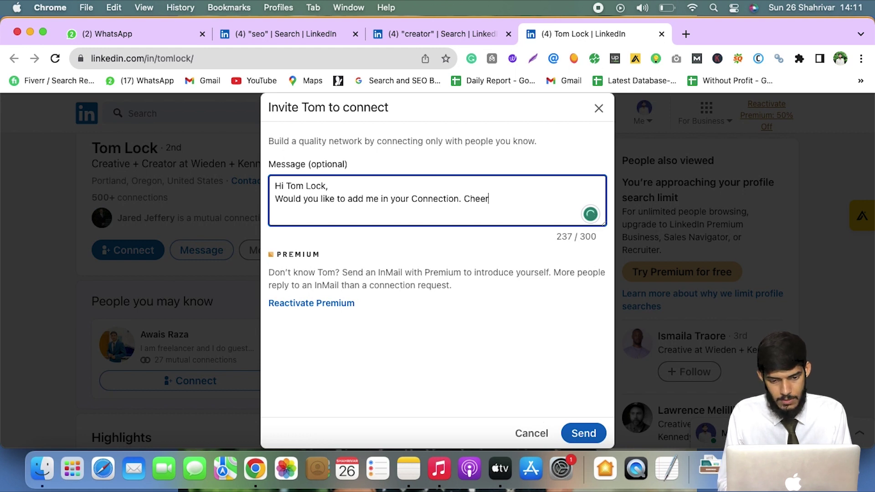
key(Return)
text(Arslan)
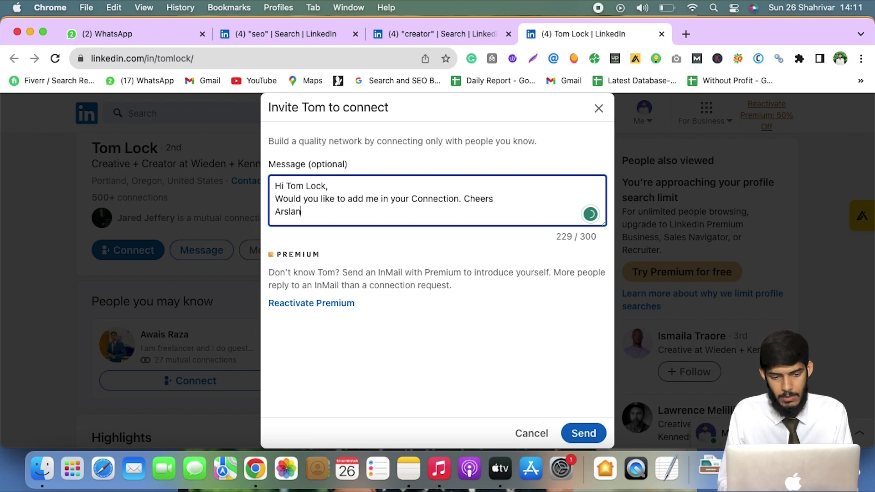
click(576, 432)
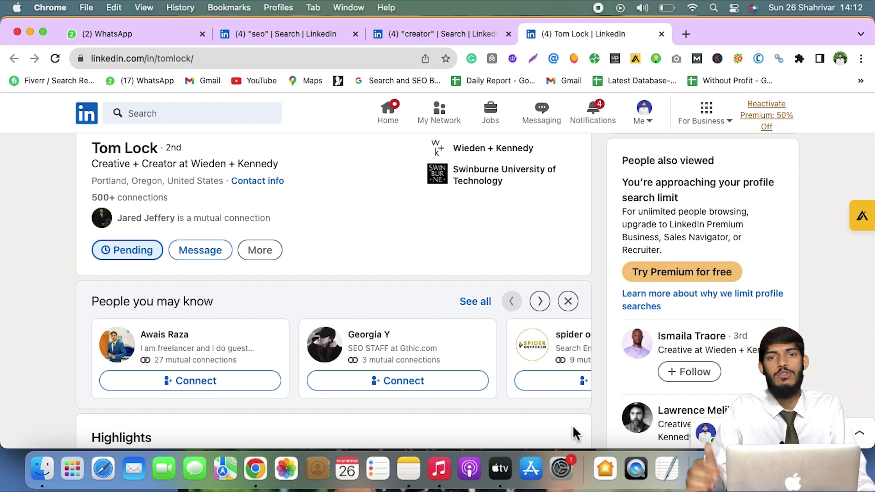
scroll(573, 433, up, 4)
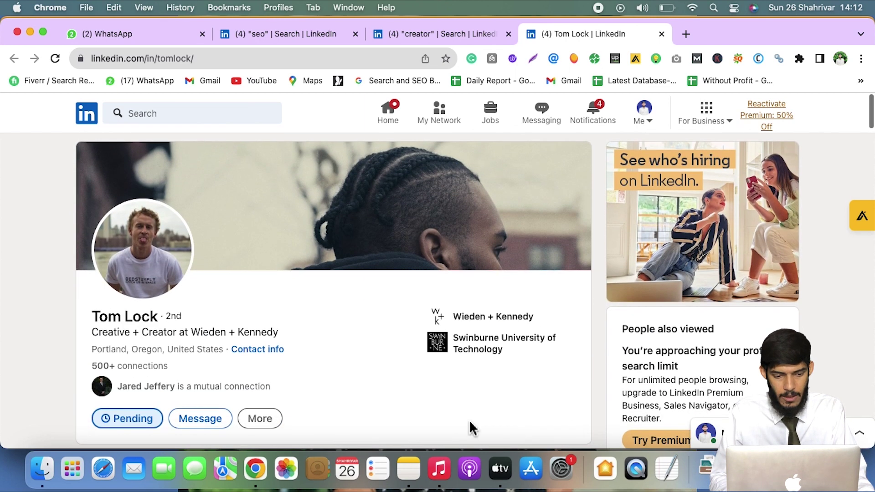
scroll(384, 373, down, 1)
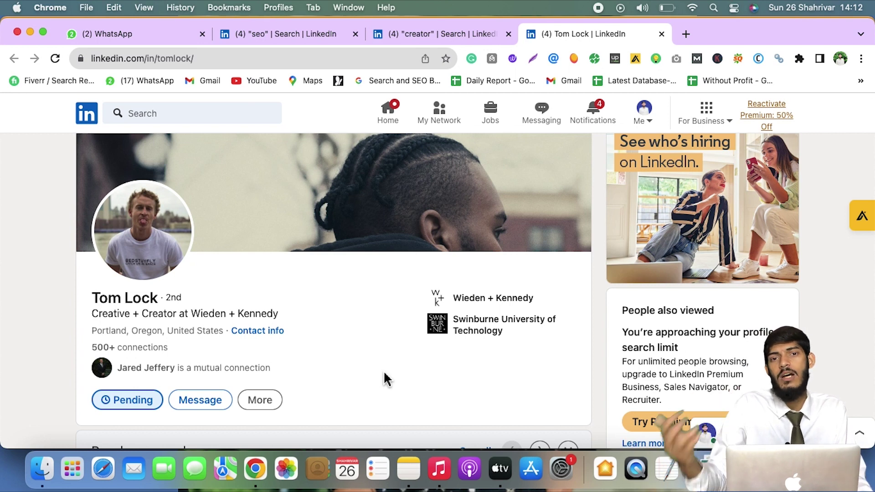
Return to the home feed and open the Technical SEO post's comments, scrolling through the commenters
click(89, 116)
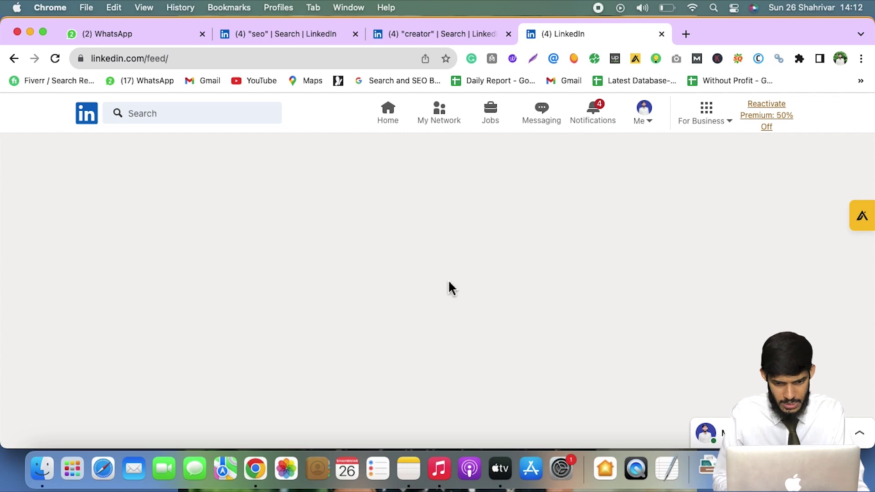
scroll(440, 368, down, 1)
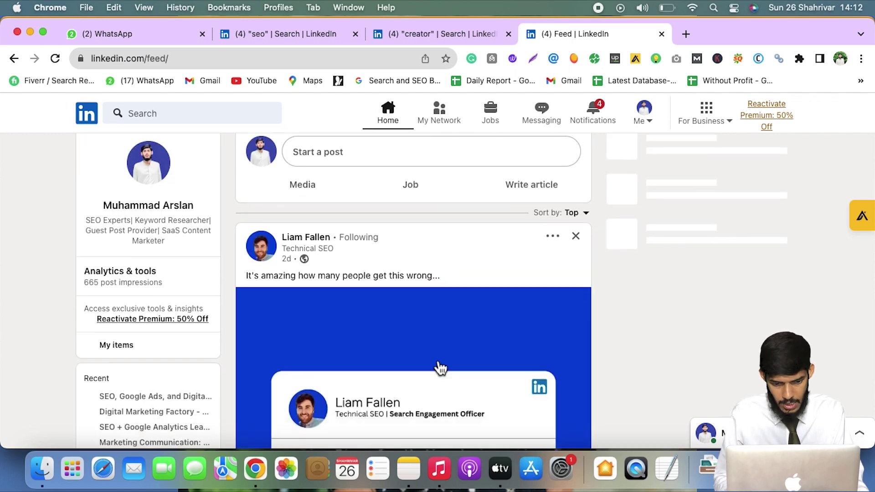
scroll(440, 368, down, 7)
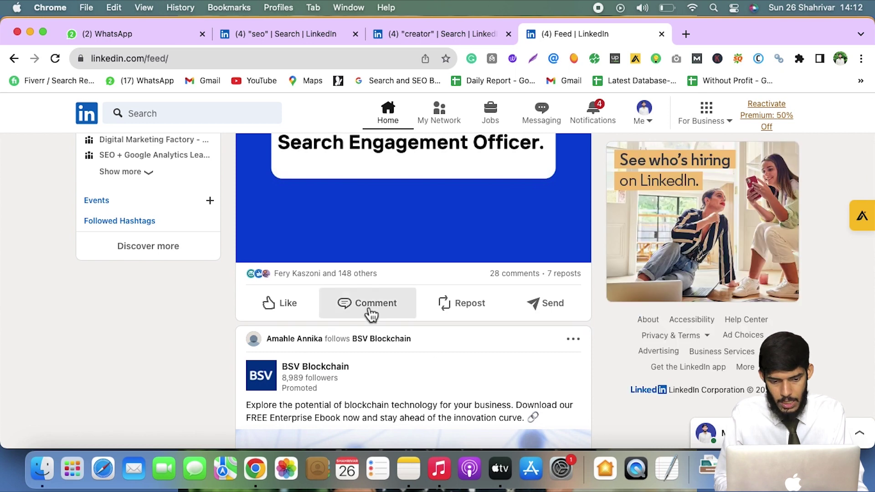
click(371, 314)
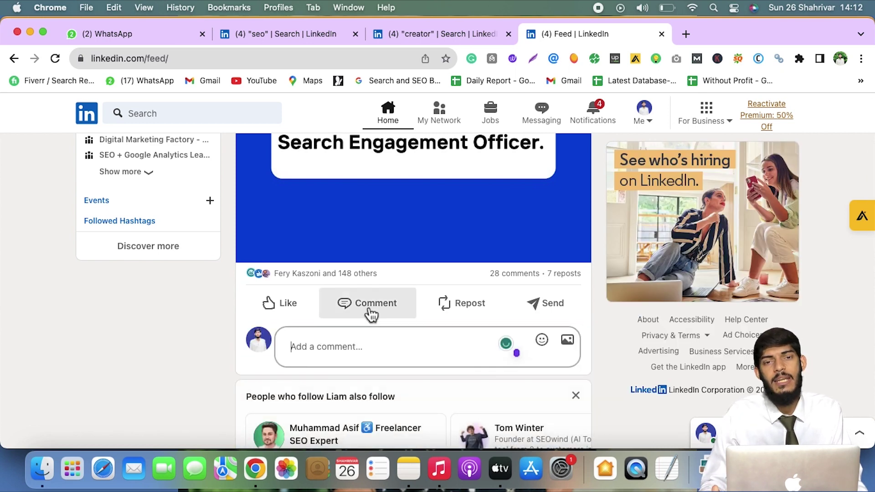
scroll(371, 314, down, 1)
scroll(371, 314, down, 6)
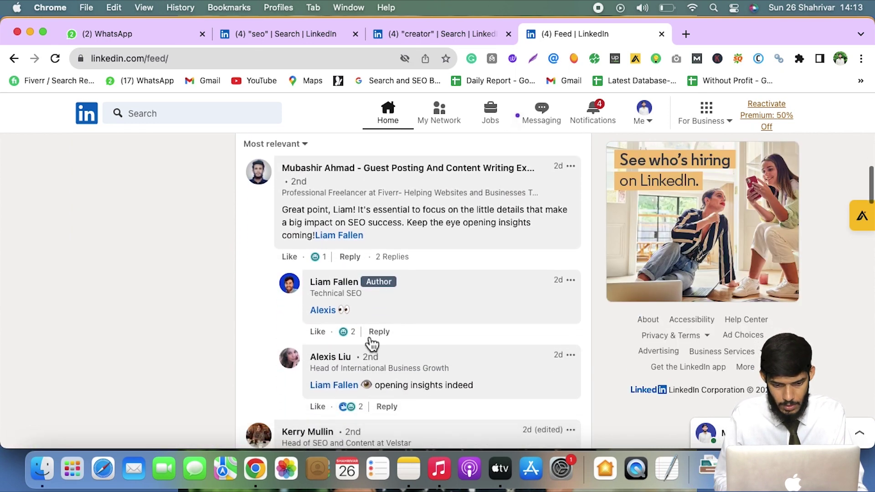
scroll(367, 340, down, 4)
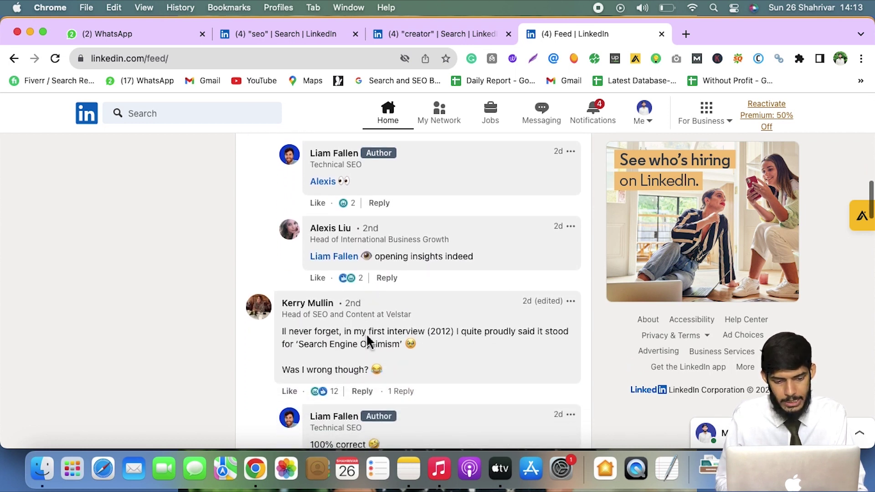
scroll(367, 341, down, 3)
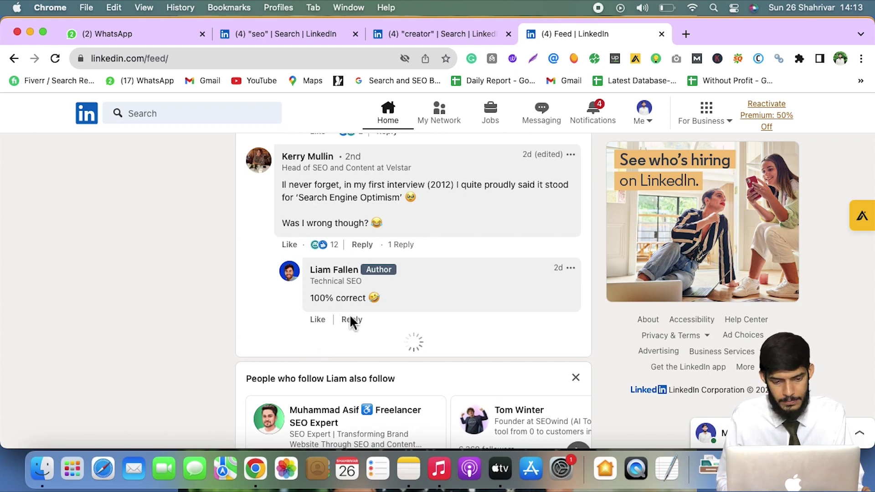
scroll(351, 322, down, 3)
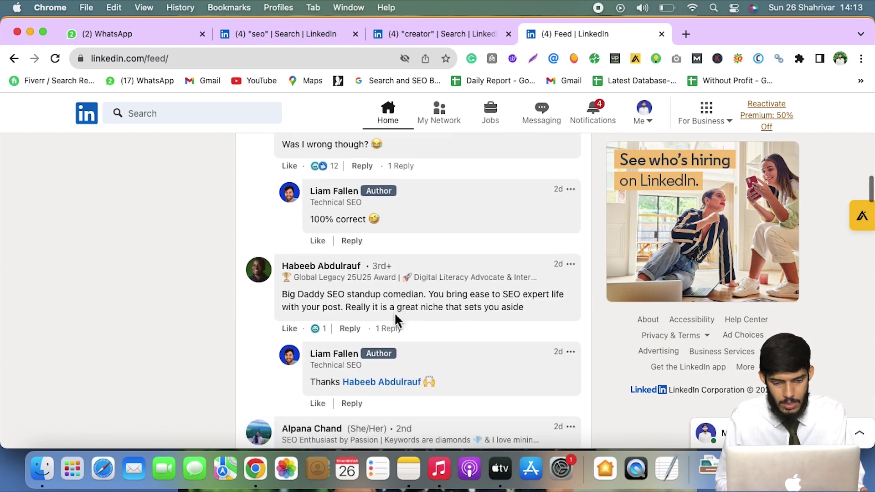
scroll(397, 320, down, 4)
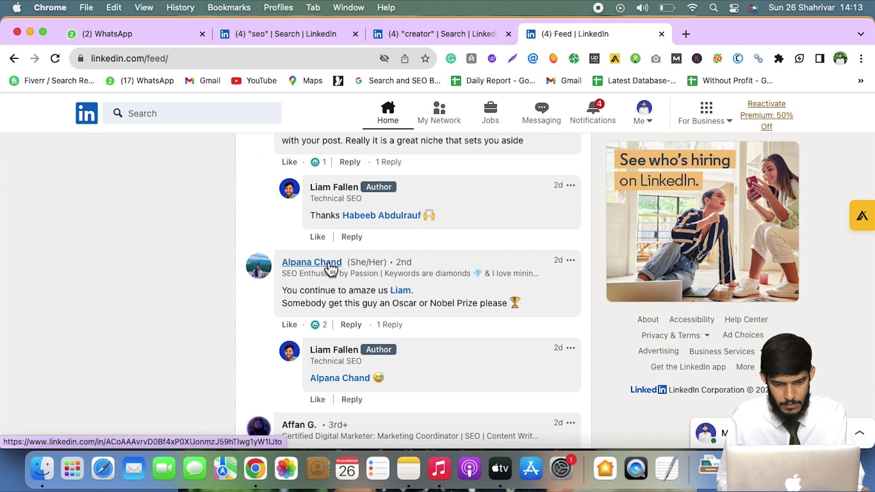
right_click(331, 268)
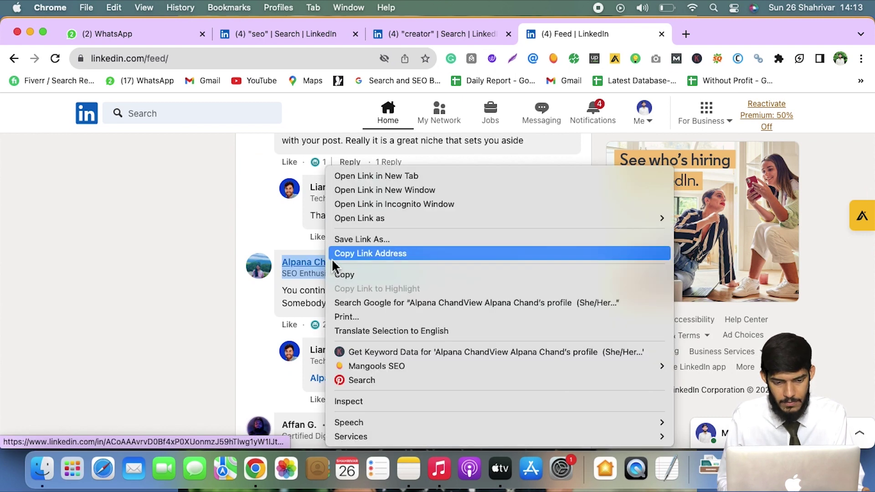
Open the SEO commenter's profile in a new tab and scroll through it
click(371, 174)
click(684, 36)
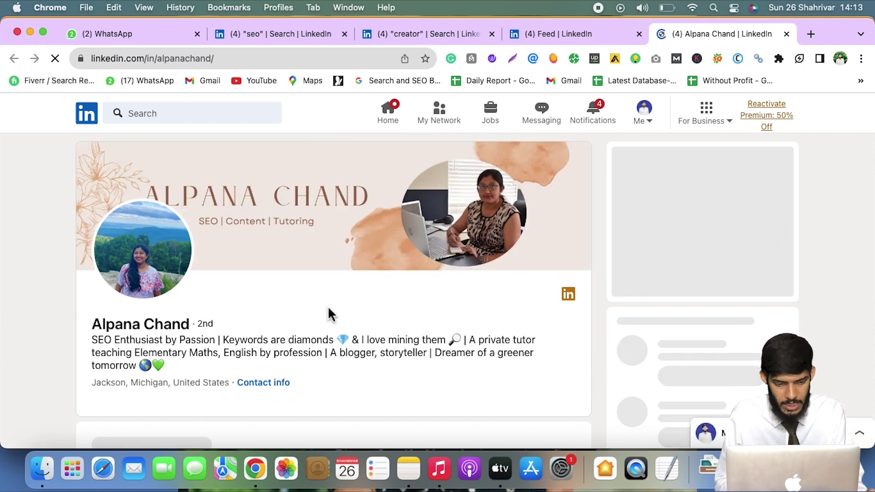
scroll(331, 315, down, 1)
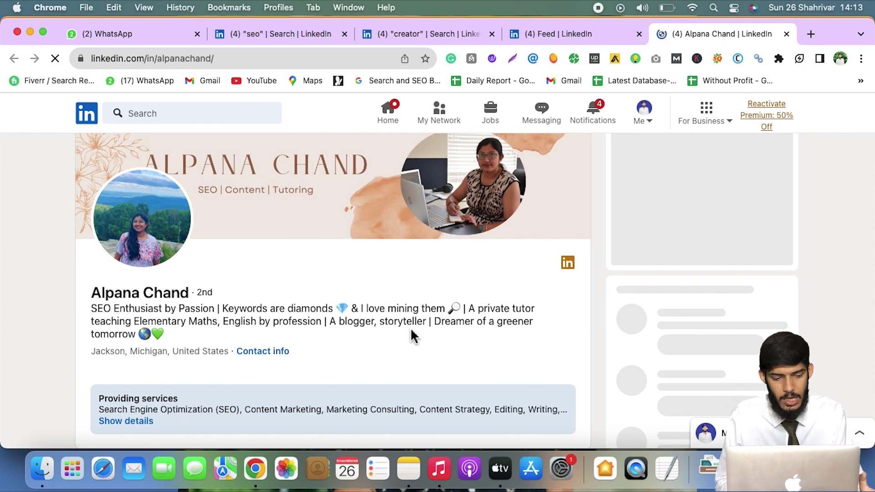
scroll(411, 336, down, 1)
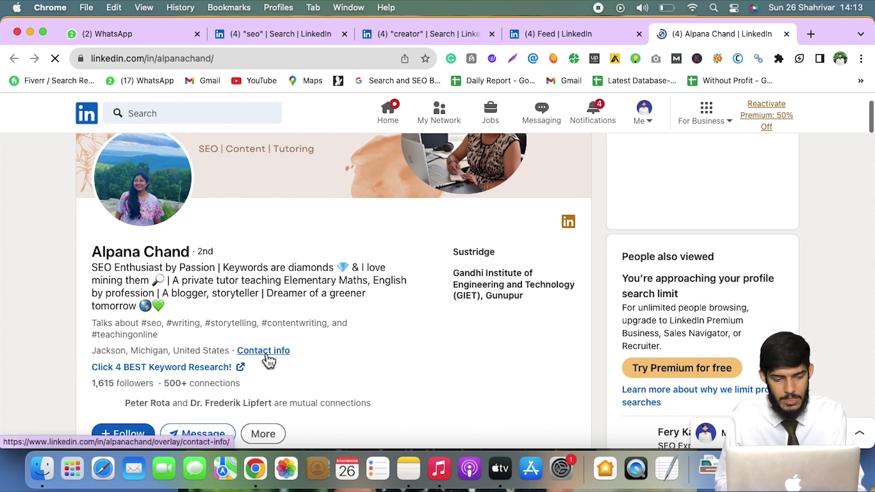
scroll(319, 374, down, 1)
scroll(248, 310, down, 2)
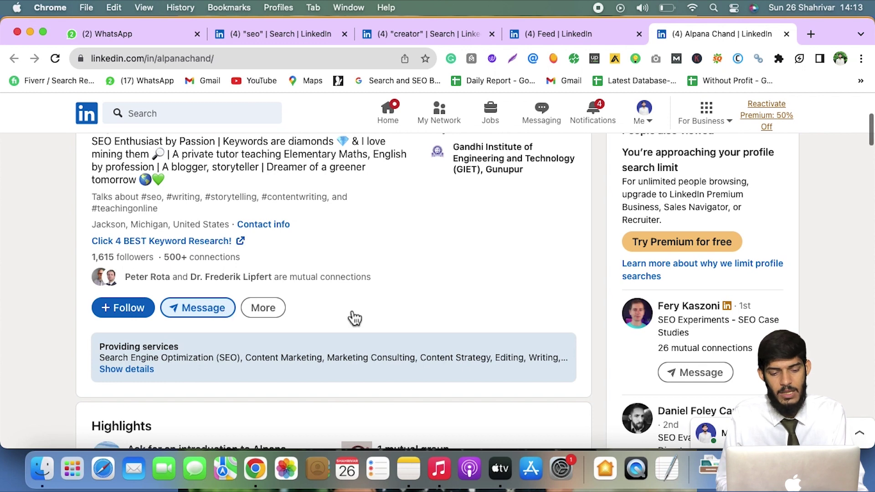
scroll(354, 319, down, 3)
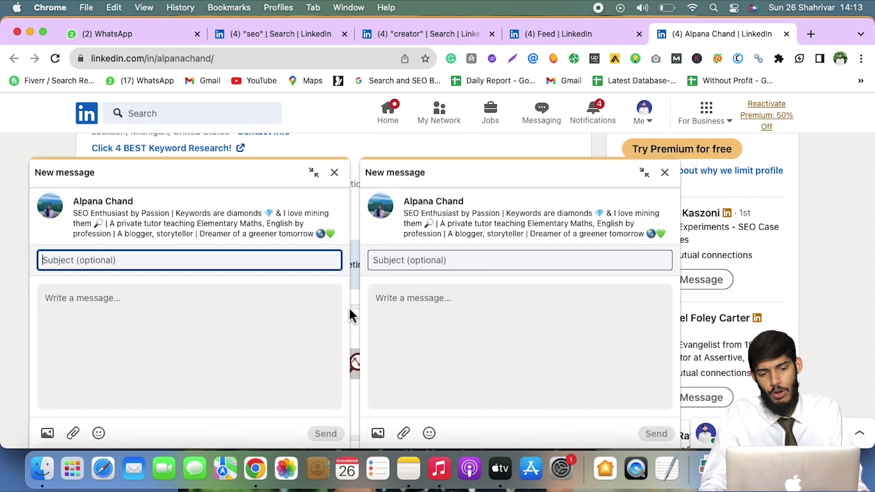
Close the duplicate draft and set the message subject to 'Collaboration For Backlinks'
click(665, 173)
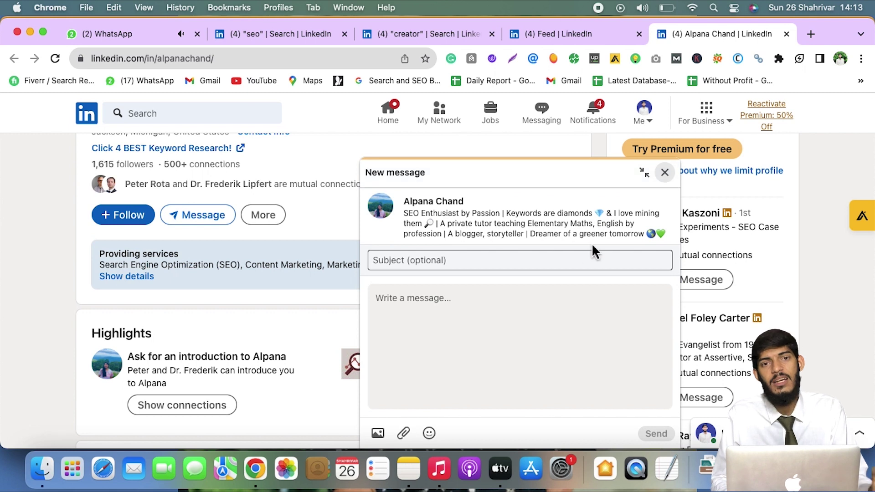
click(583, 260)
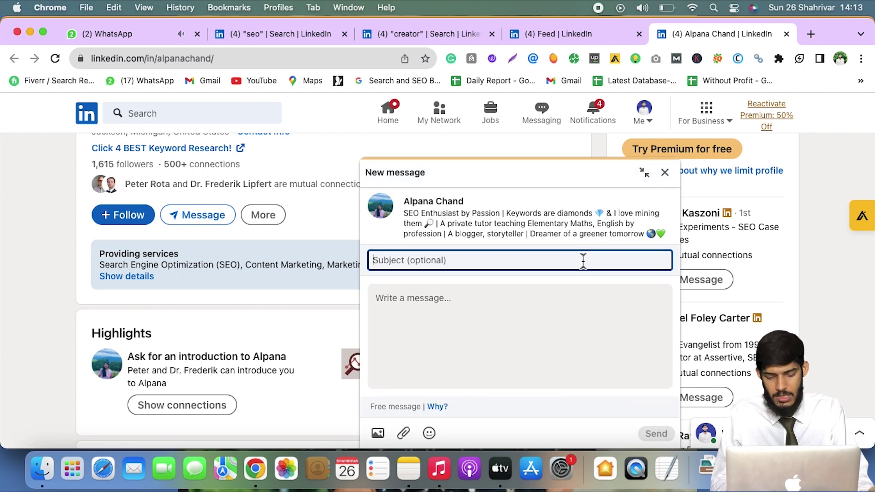
text(Colla)
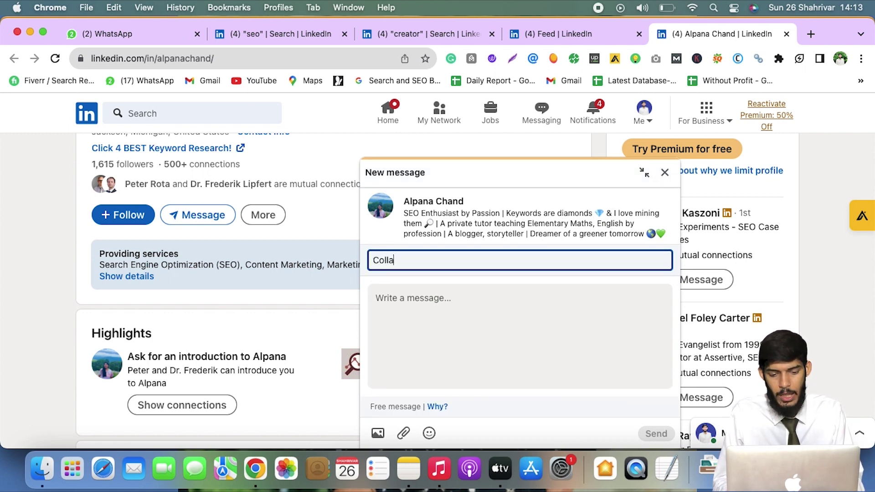
text(bo)
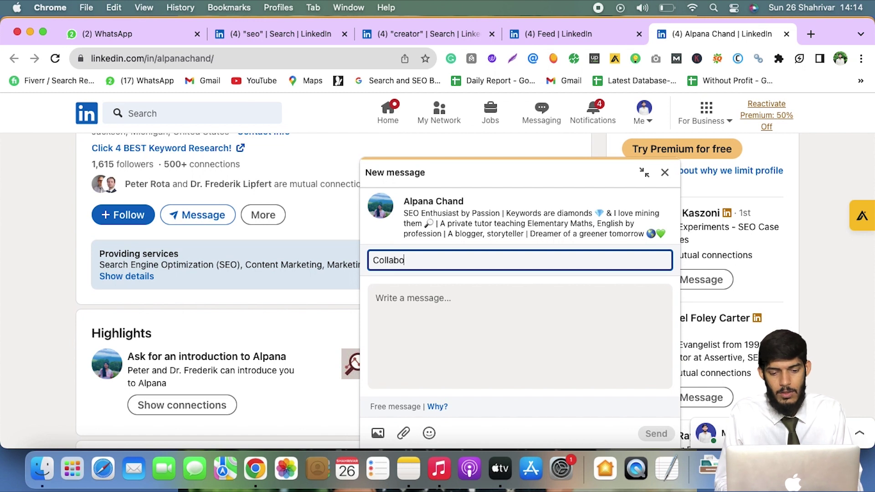
text(ration)
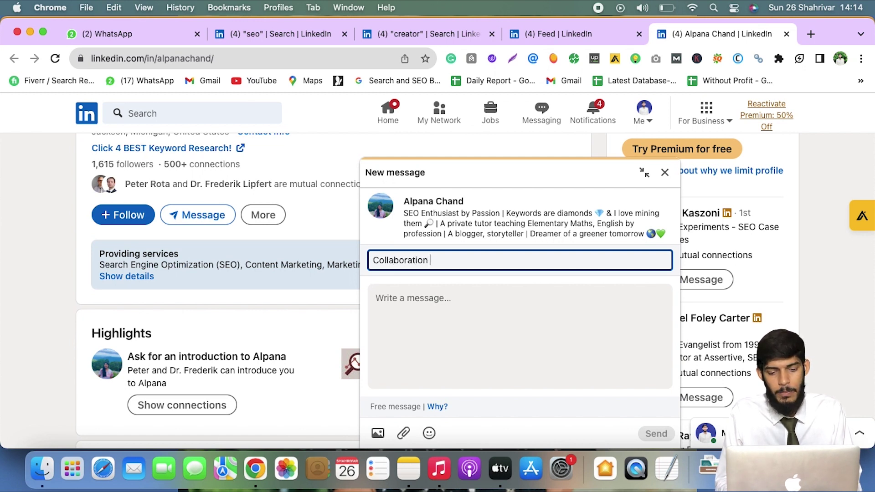
text( For BA)
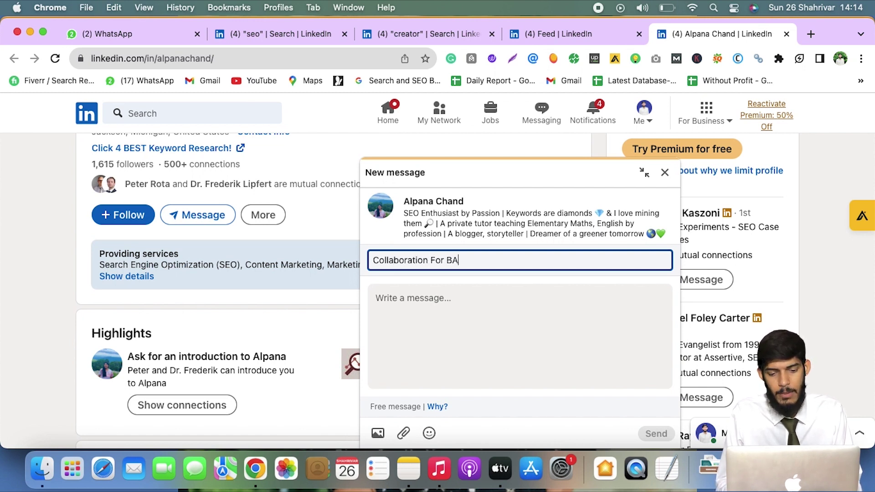
text(c)
key(BackSpace)
key(BackSpace)
text(acklinks)
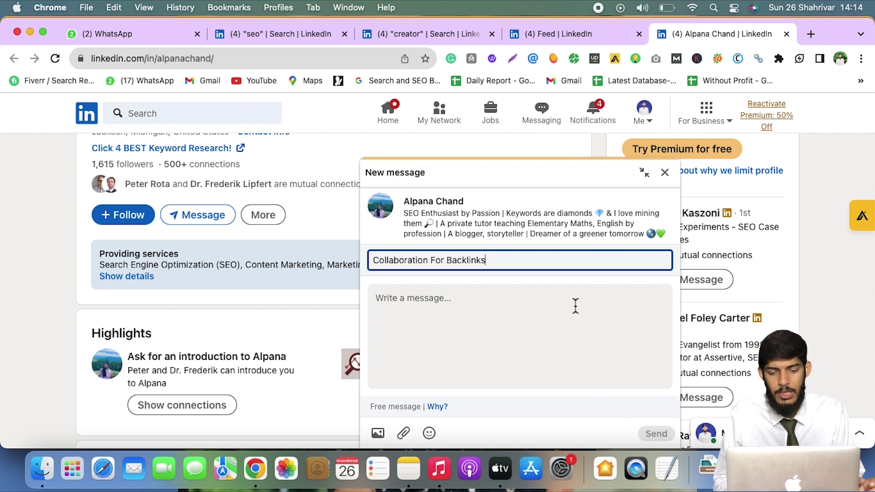
Write the body greeting the recipient, proposing a backlink collaboration, signed 'Thanks and Regards' with your name
click(575, 305)
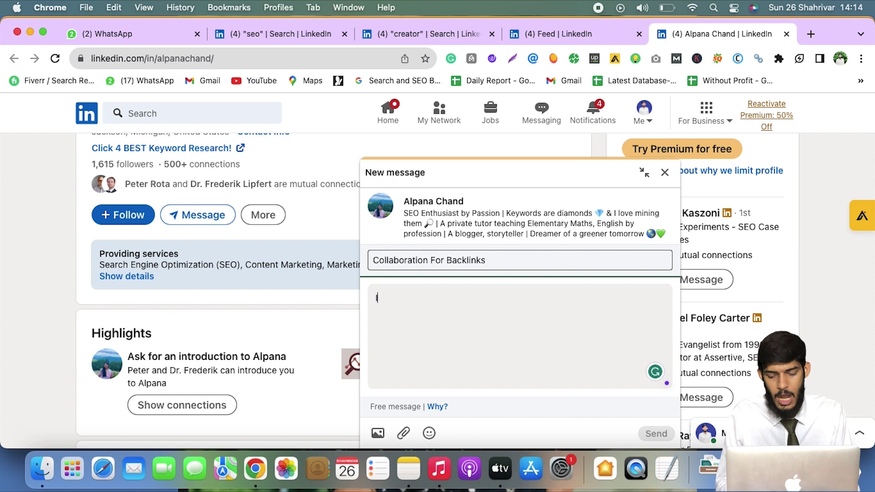
key(BackSpace)
text(Hi )
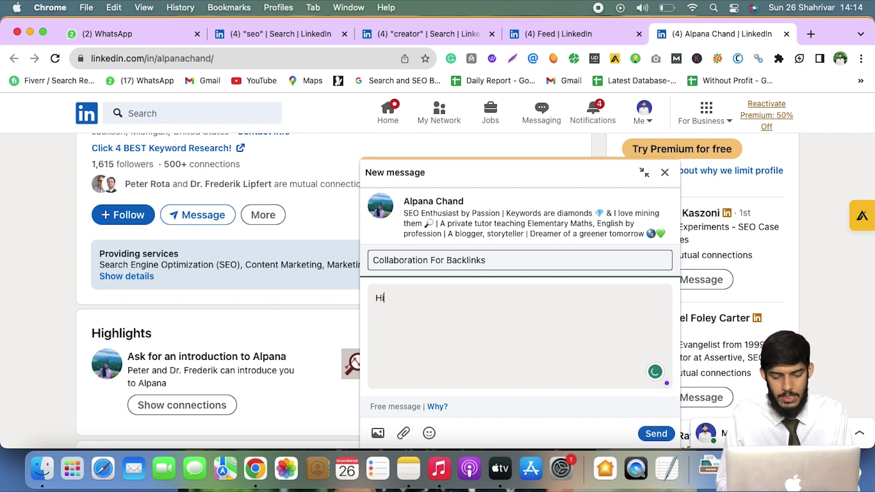
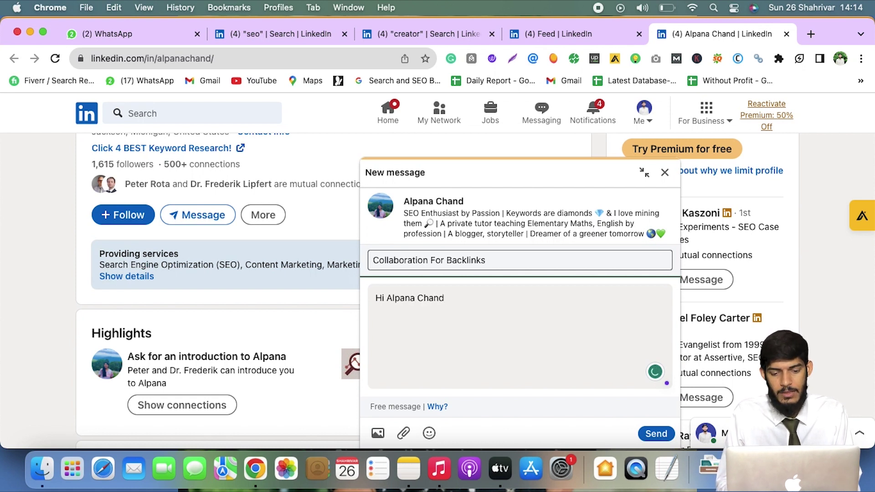
text(,)
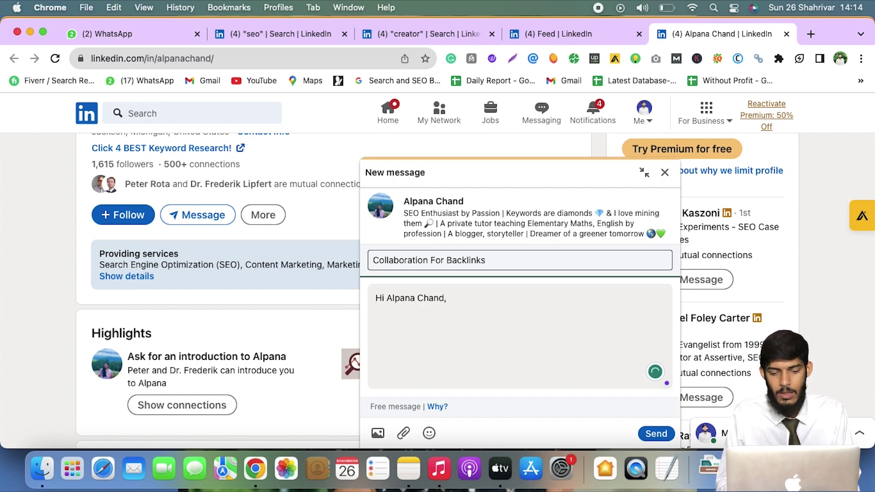
key(Return)
text(Y)
key(BackSpace)
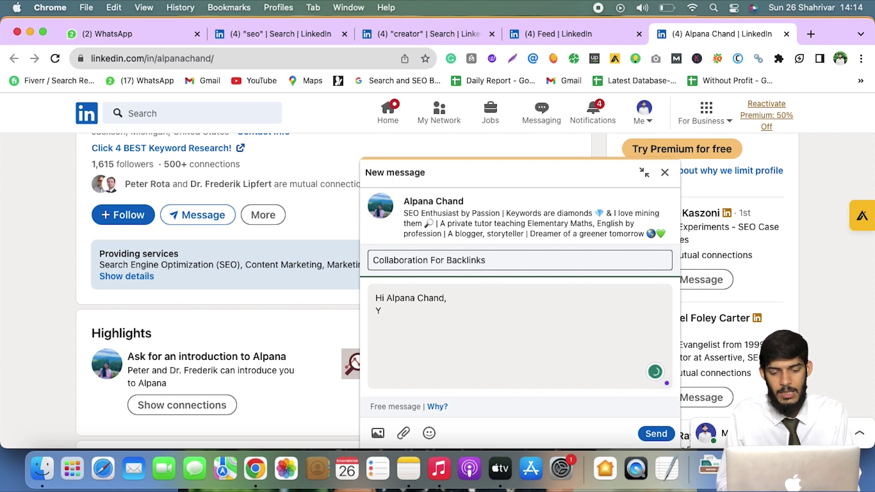
text(I)
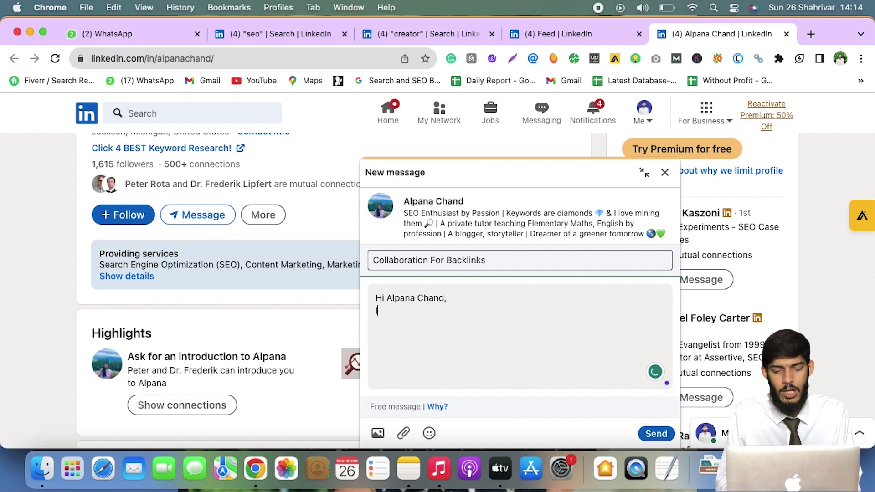
text( visited yo)
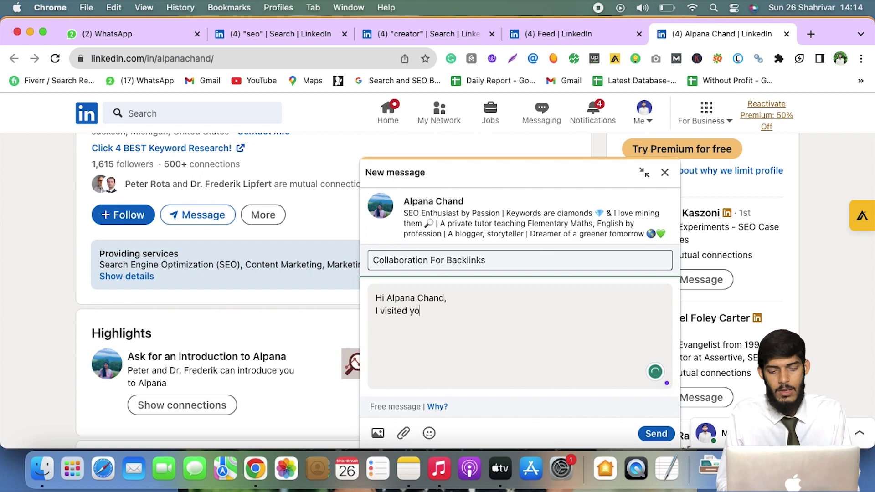
text(ur pr)
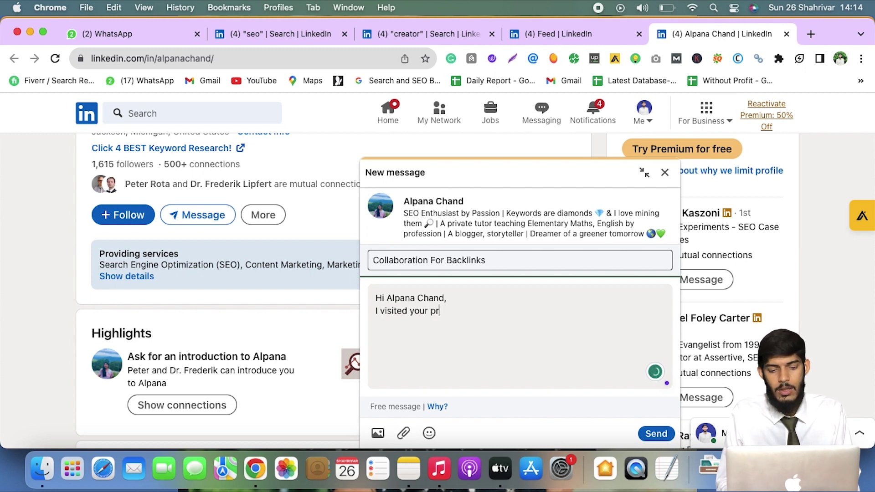
text(ofile and see)
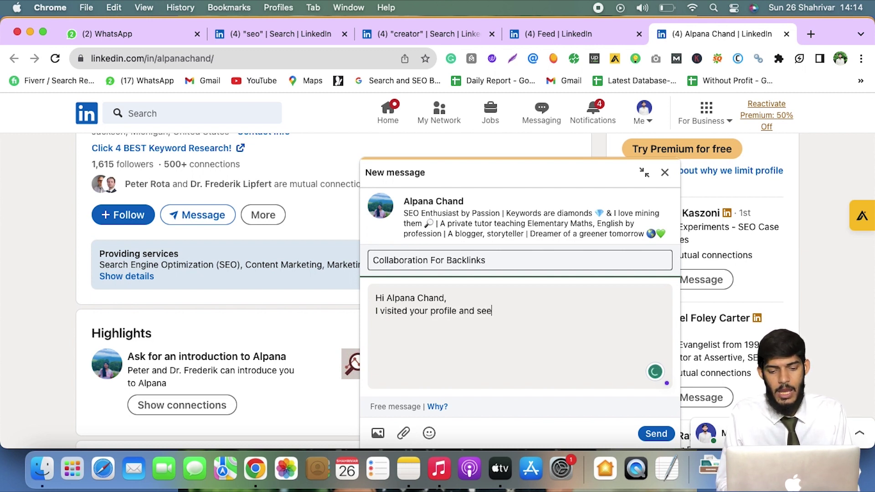
text(n that you)
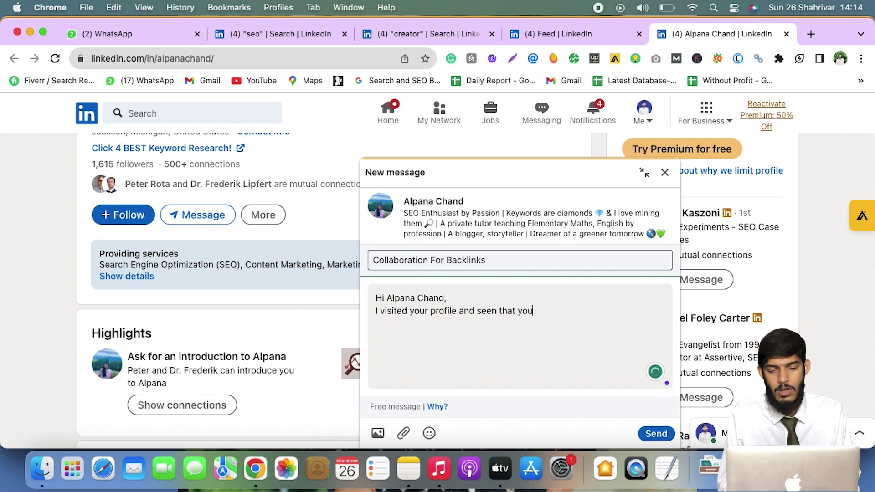
text( are SEO Sp)
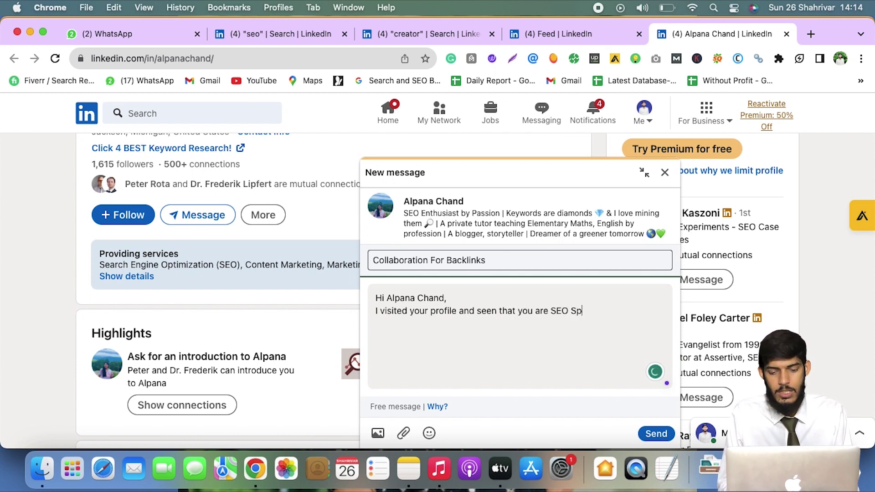
text(eciallist)
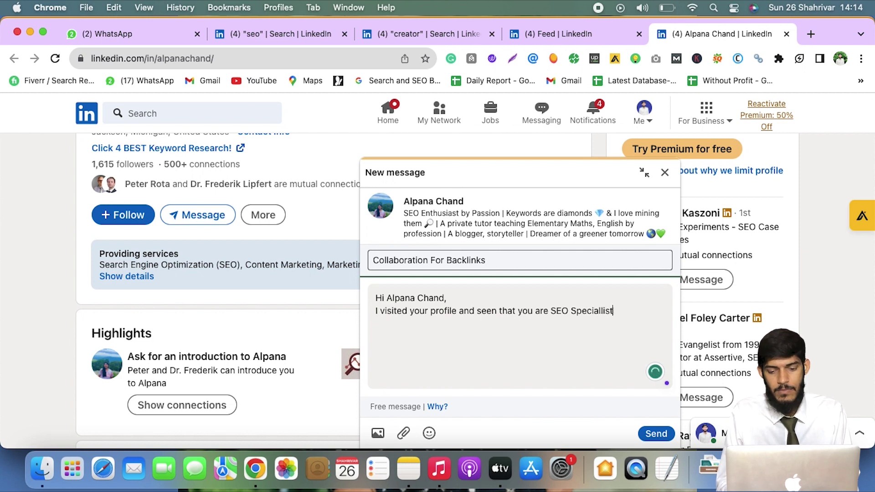
text( and)
text( I w)
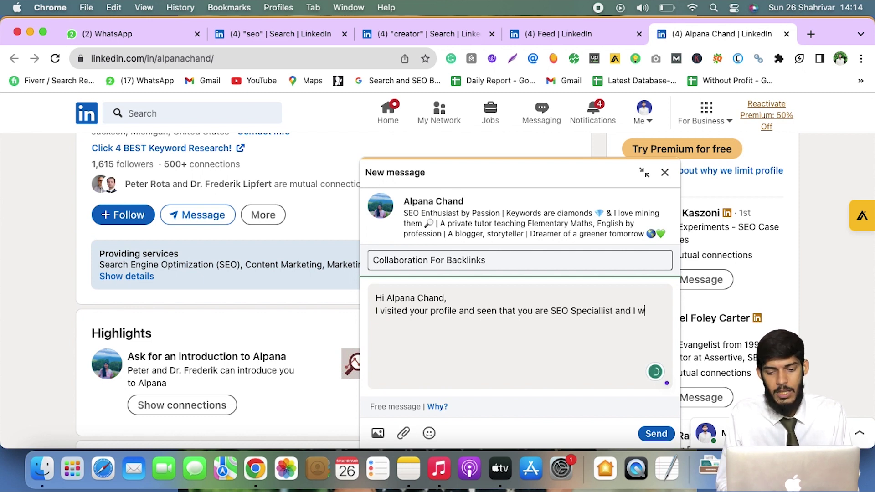
text(ant to coll)
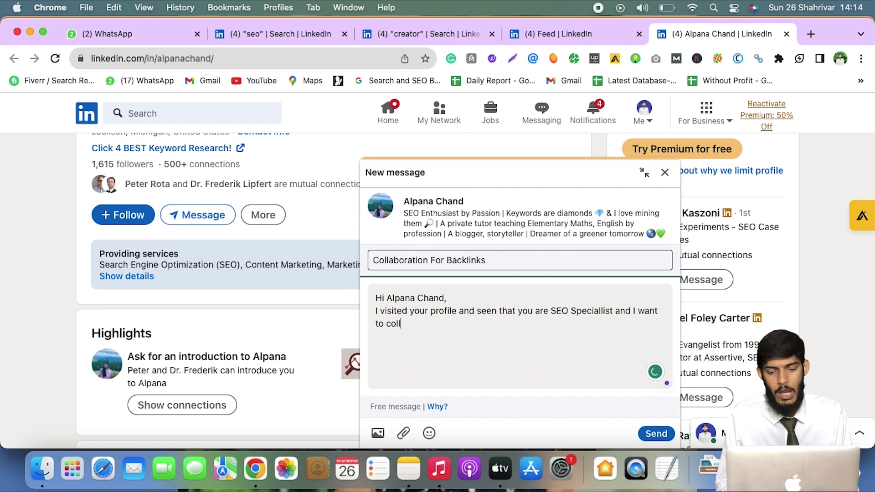
text(abor)
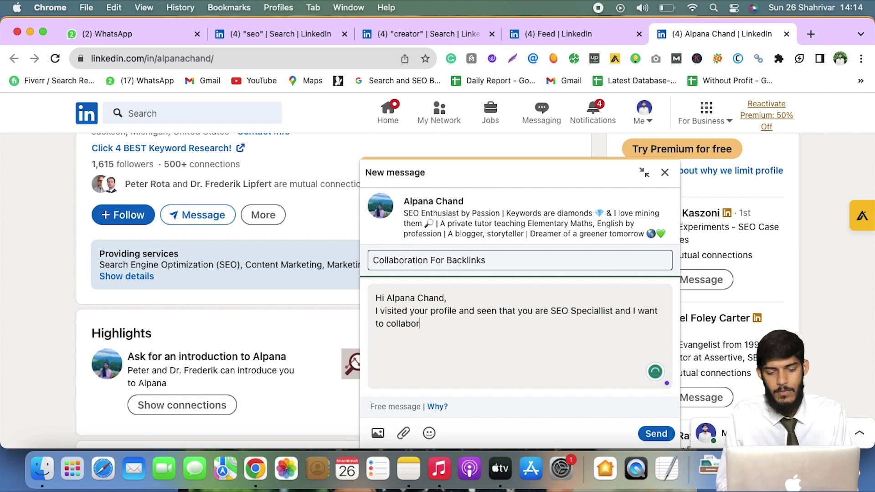
text(ate )
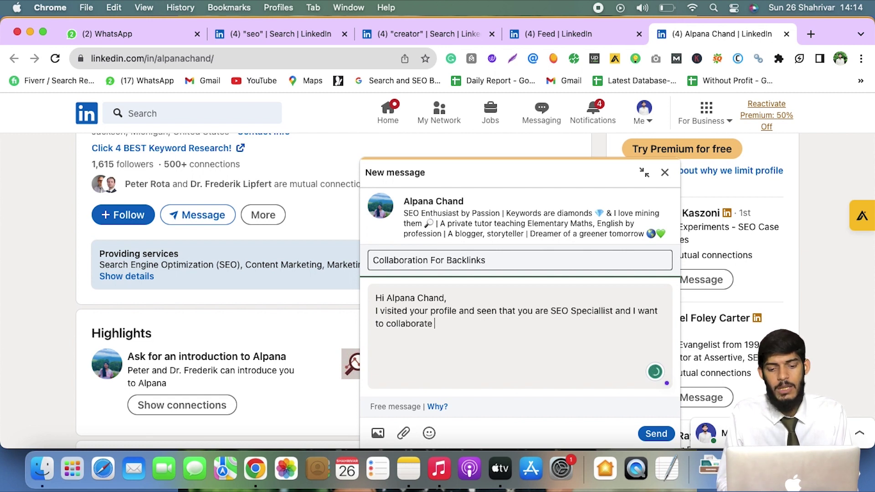
text(with your)
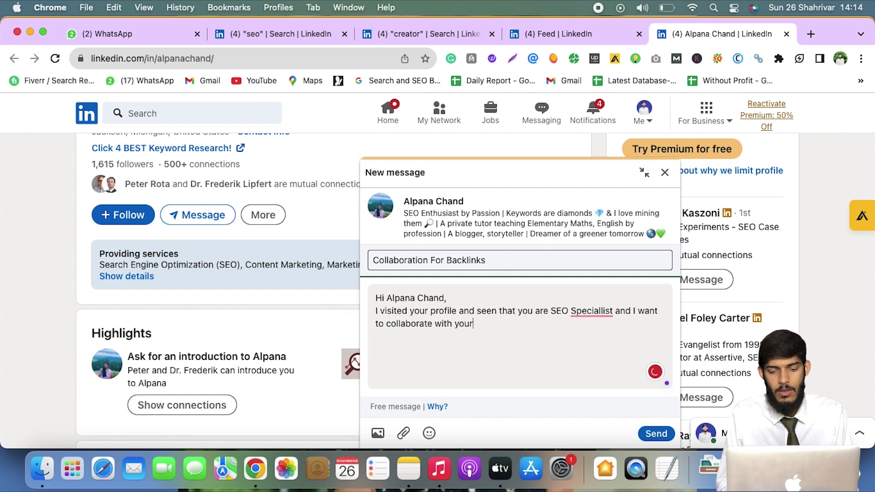
text( for Back)
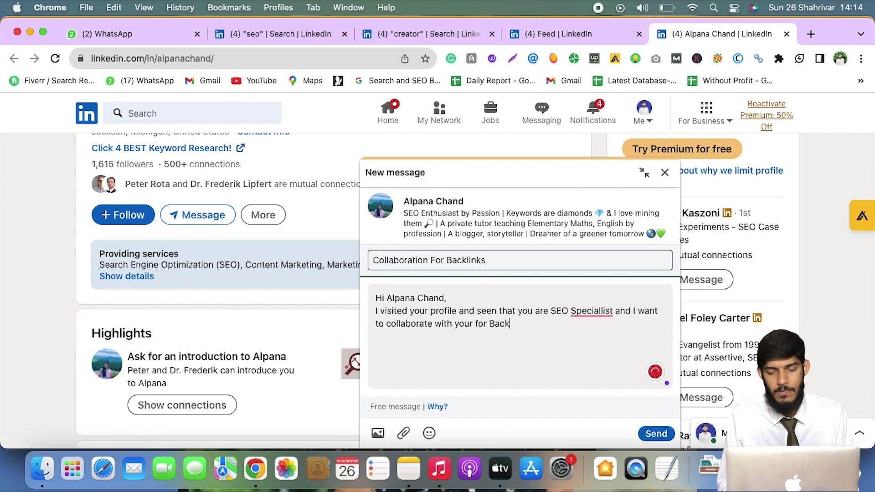
text(links. )
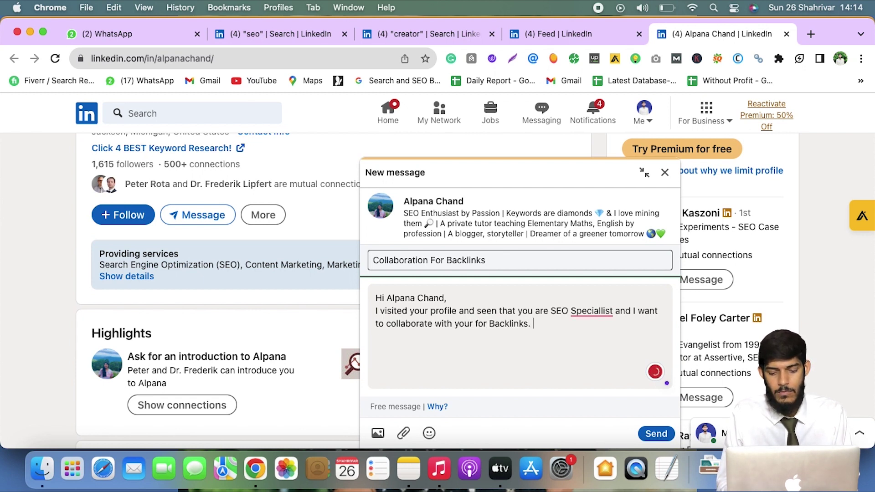
text(Would yo)
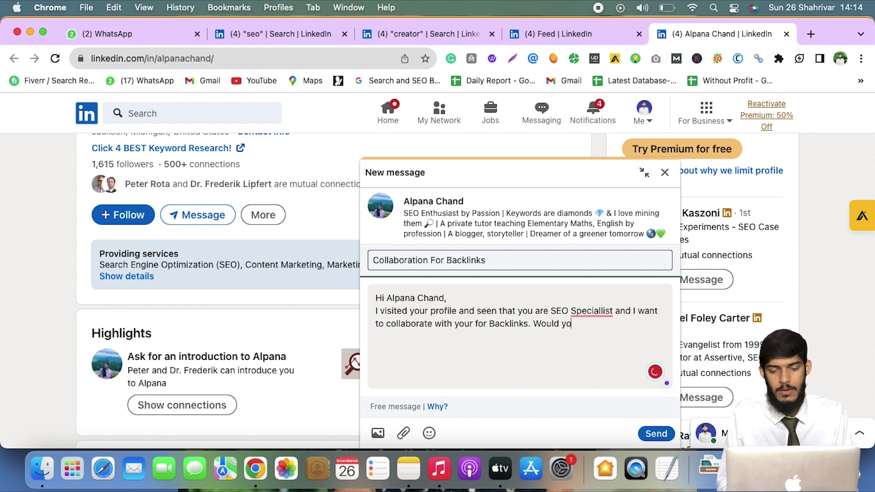
text(u need any )
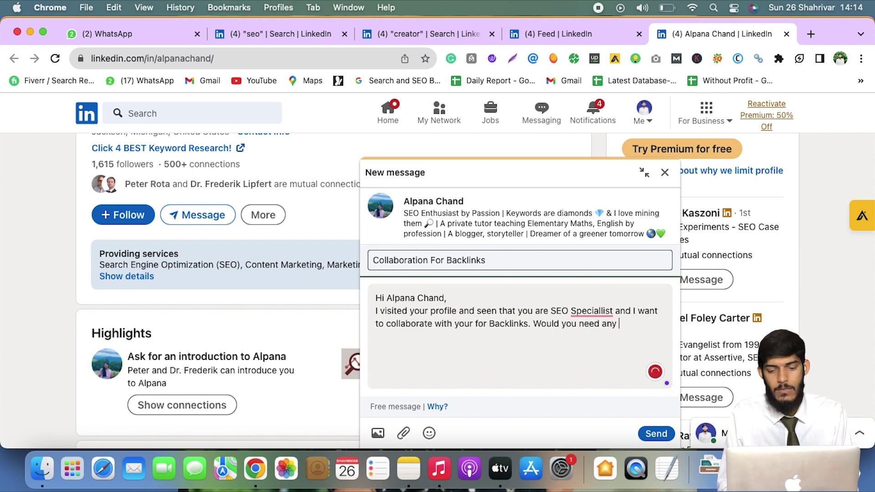
text(Backlinks ri)
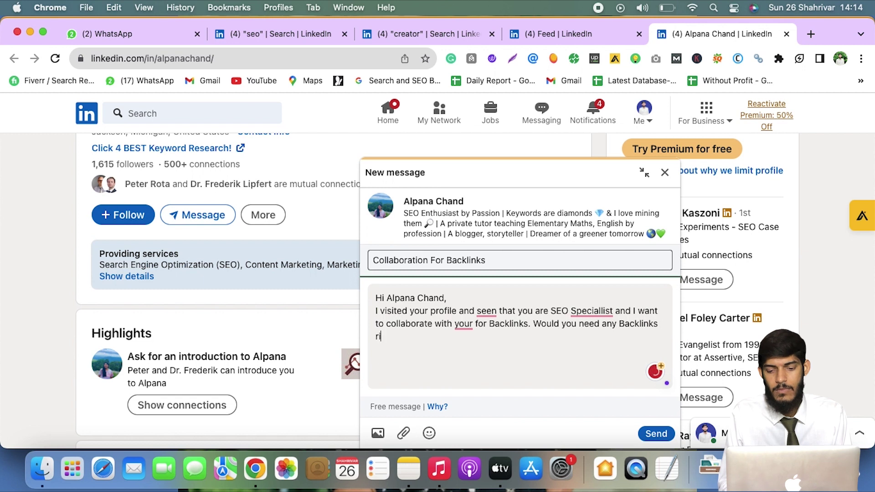
text(ght now)
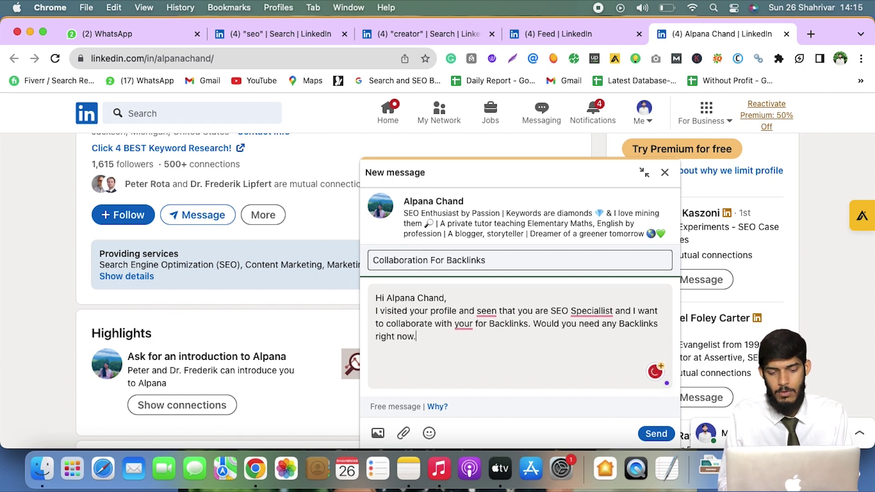
text(. You)
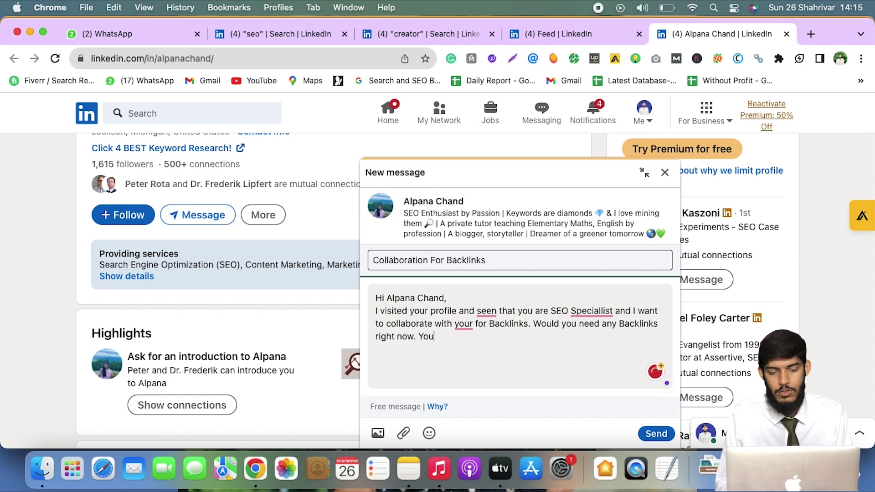
text( will be appproch)
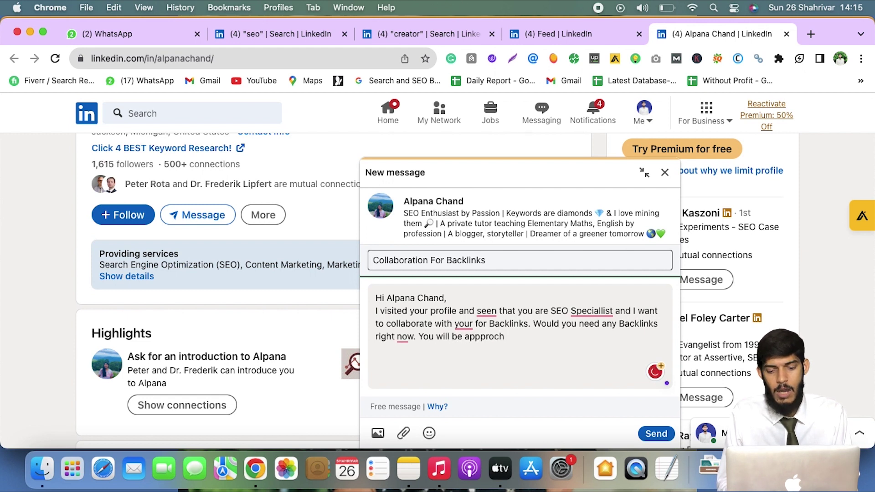
text( to me)
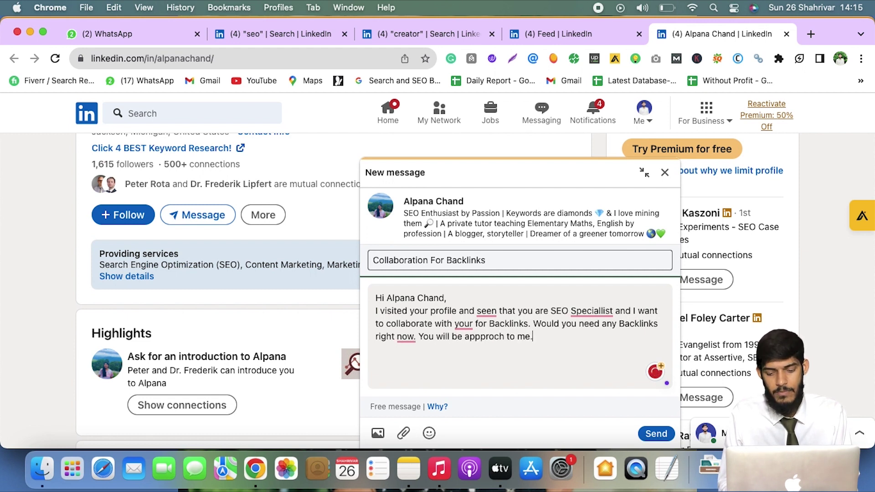
text(.)
key(Return)
text(Thanks)
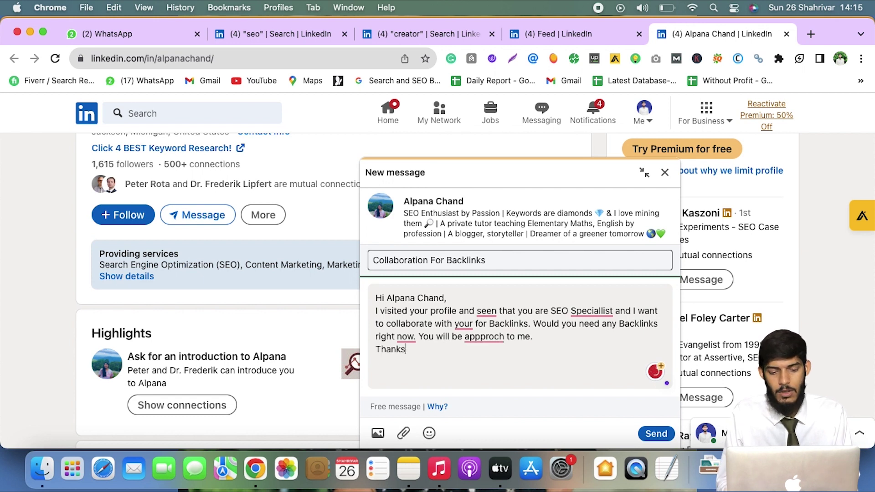
text( and Regards )
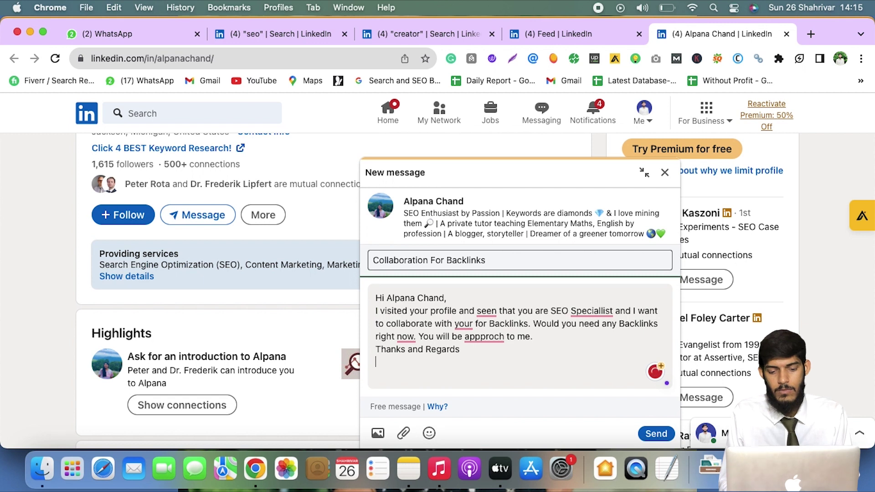
text(Arslan)
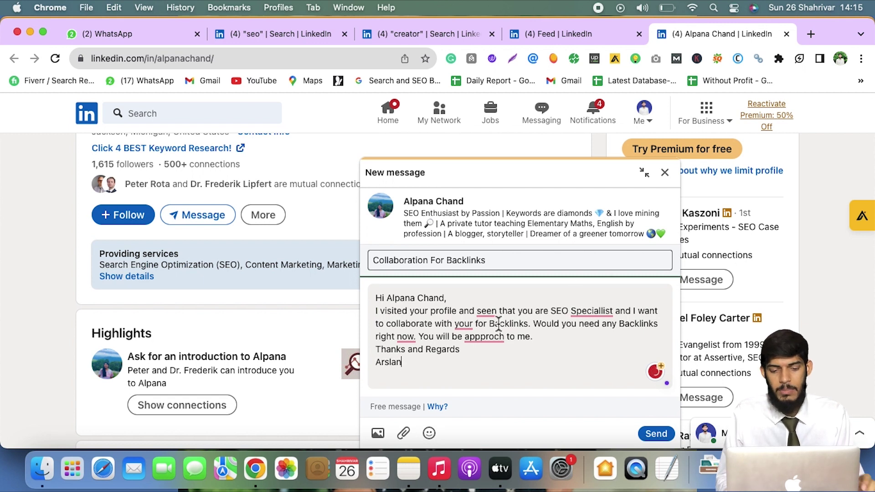
Accept Grammarly fixes: seen→saw, Speciallist→Specialist, appproch→approach, yor→you, 'now?', and 'an SEO Specialist'
click(497, 313)
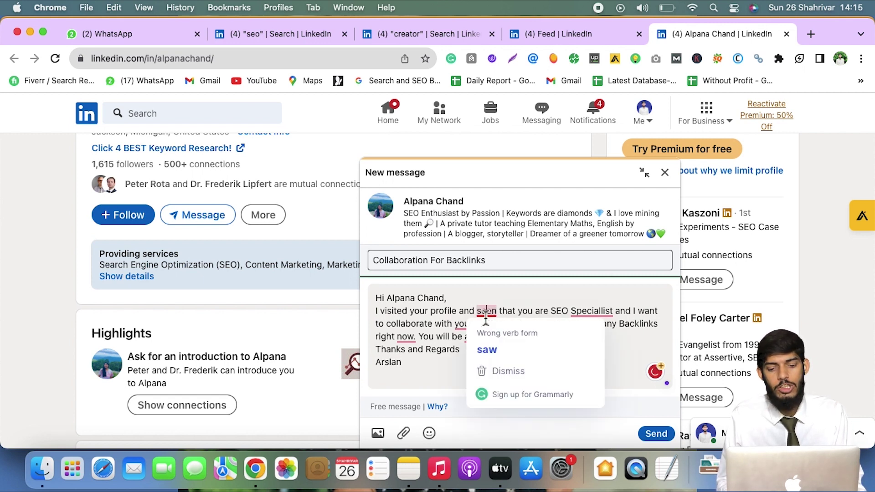
click(497, 353)
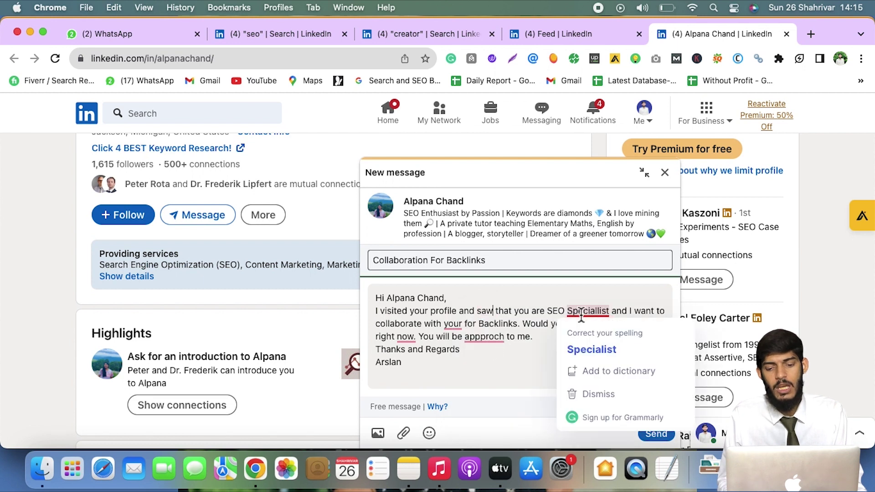
click(588, 312)
click(592, 349)
click(484, 337)
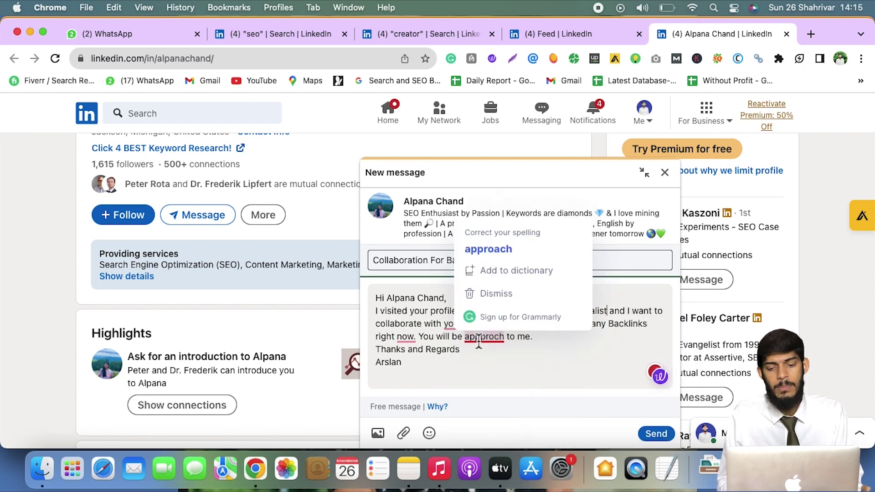
click(491, 241)
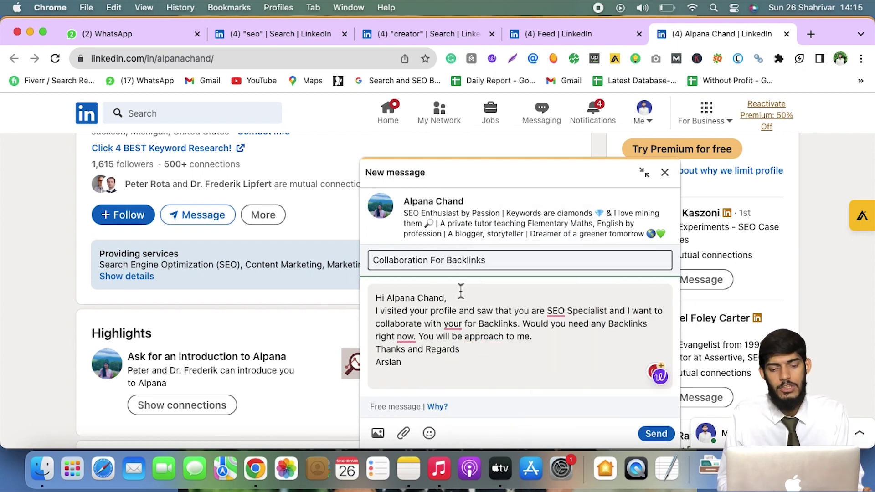
click(457, 327)
click(453, 362)
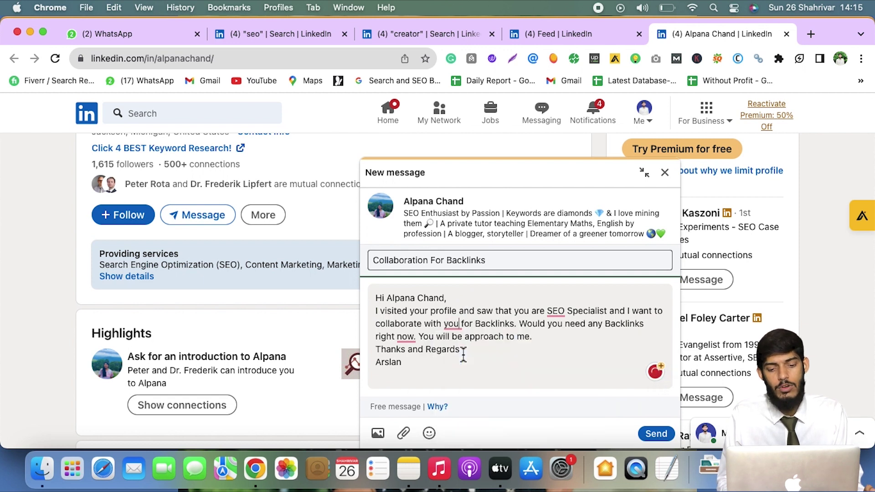
click(406, 338)
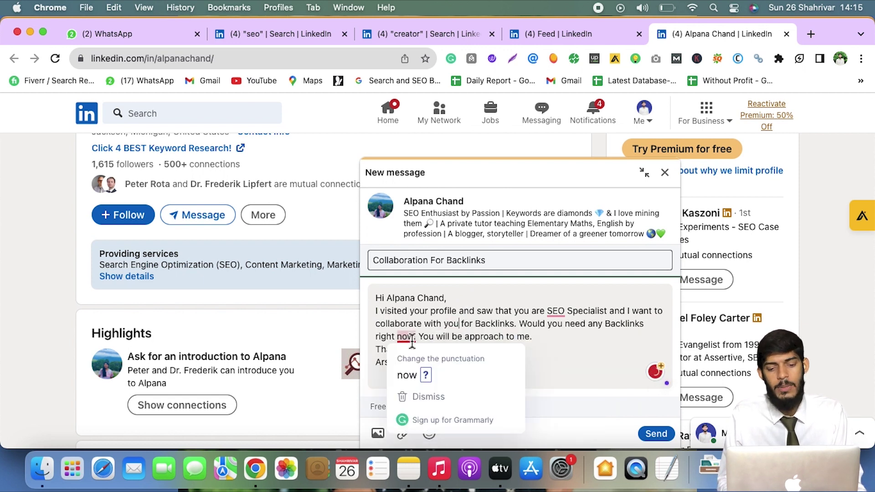
click(426, 376)
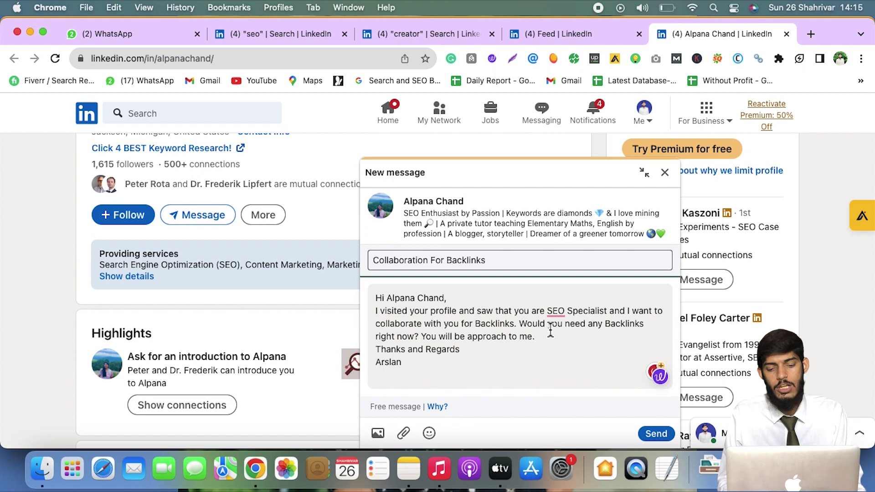
click(557, 311)
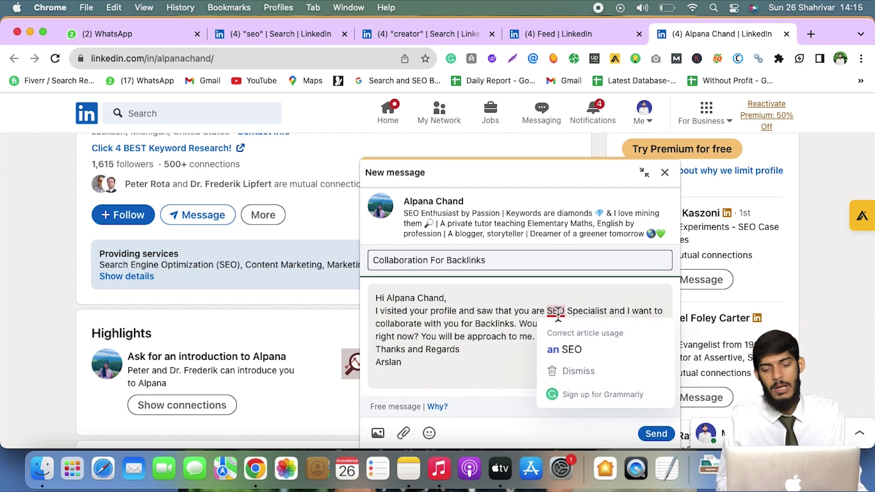
click(582, 353)
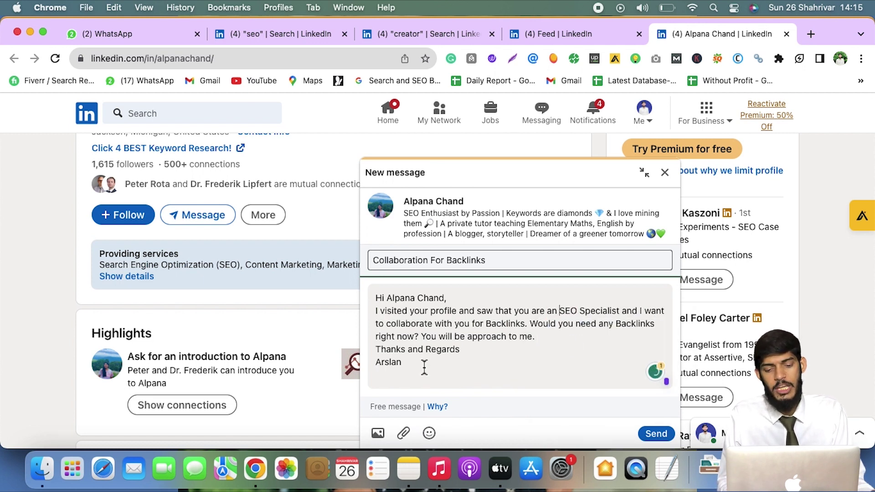
Send the backlink collaboration message to the prospect and go back to the home feed
click(656, 436)
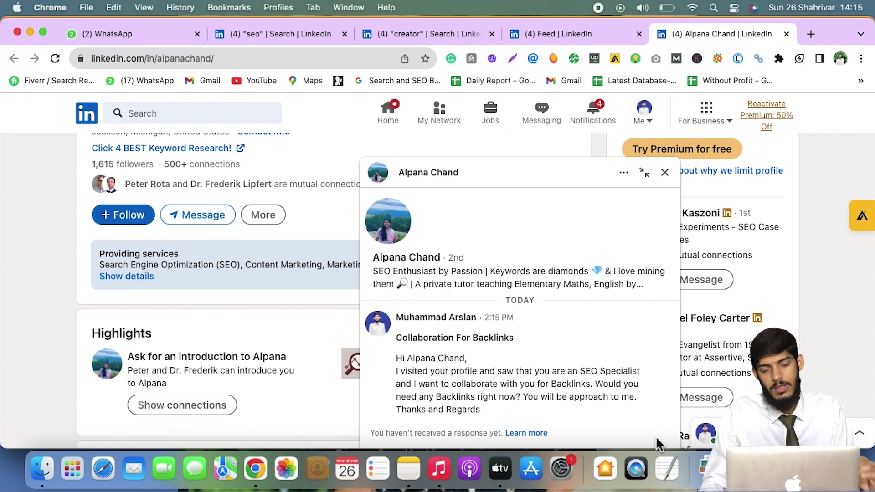
click(651, 118)
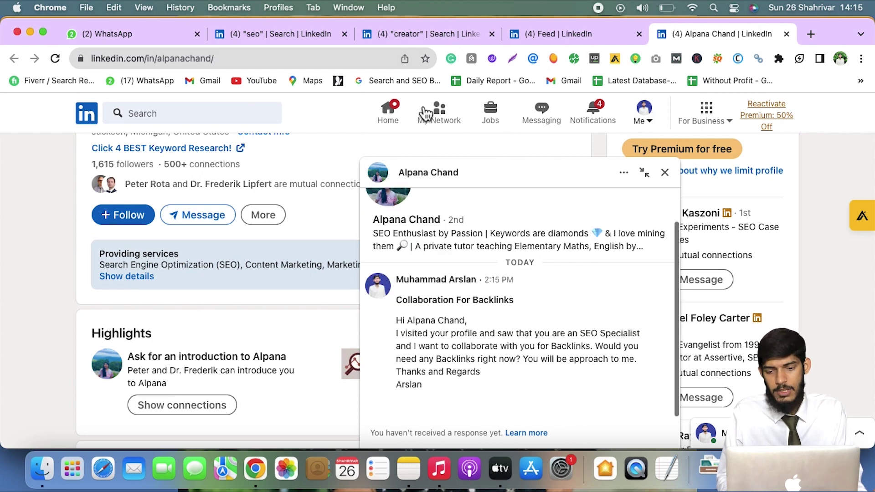
click(402, 121)
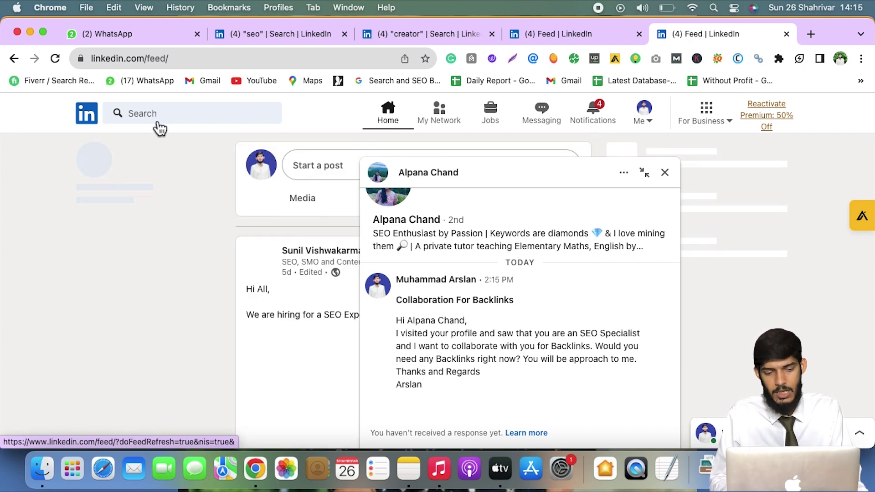
Close the prospect's chat, search LinkedIn for 'seo', and apply the Jobs filter
click(665, 173)
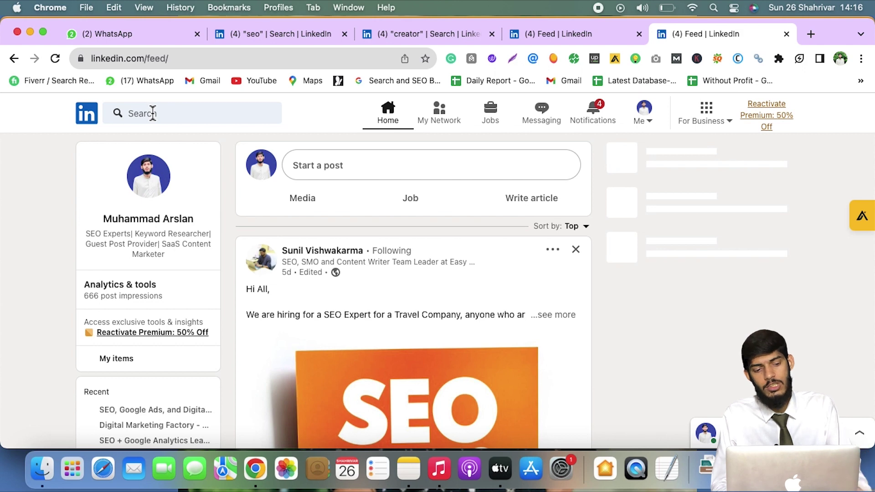
click(153, 114)
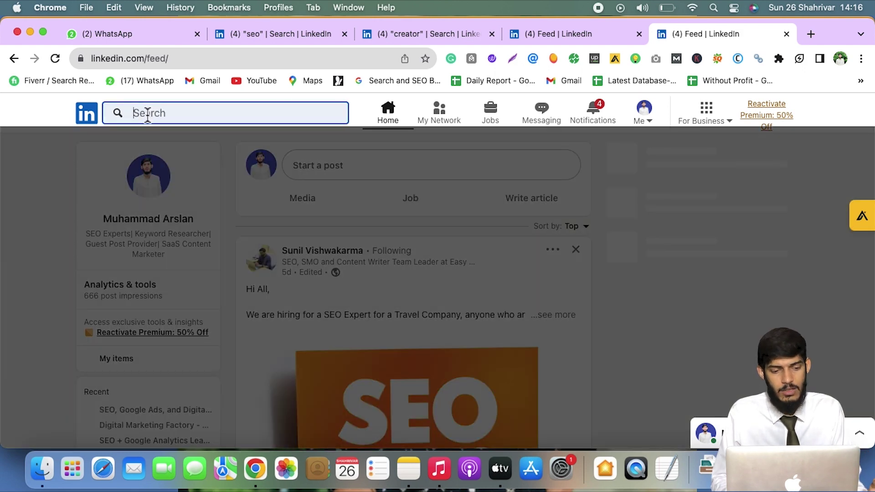
text(seo)
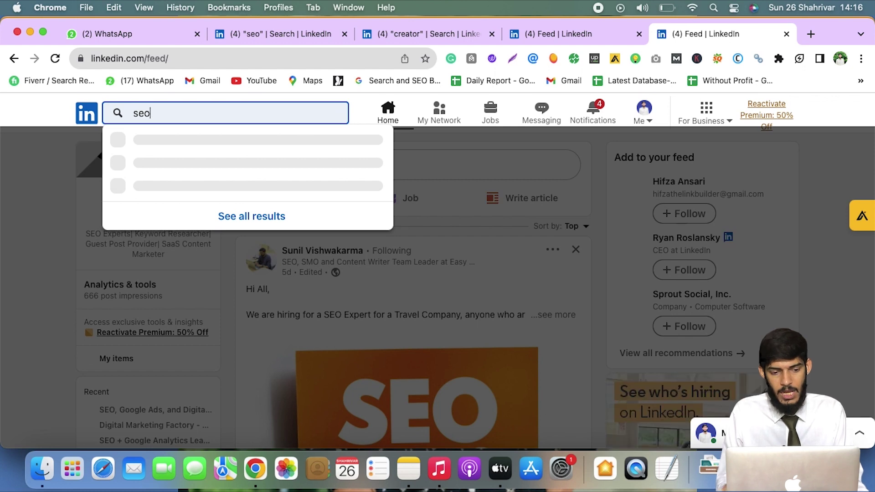
key(Return)
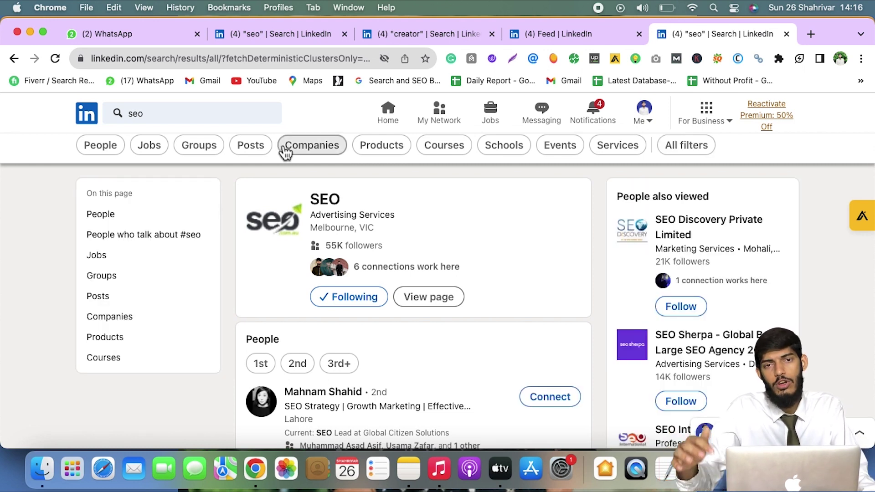
click(143, 155)
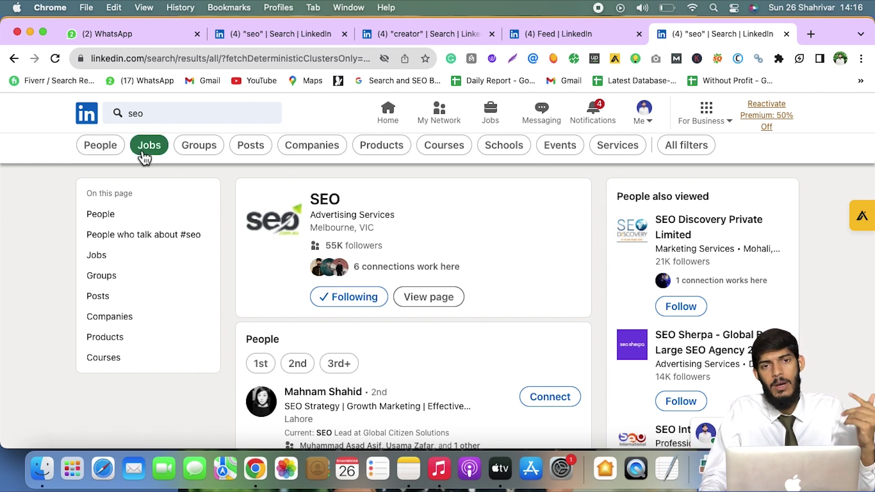